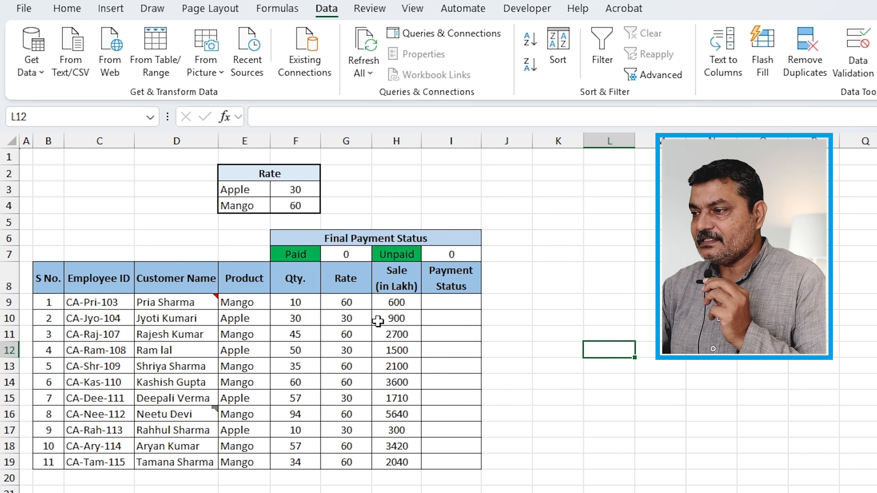
# Step: Choose Unpaid as the payment status in I10 and Paid in I12
pyautogui.click(449, 317)
pyautogui.click(487, 322)
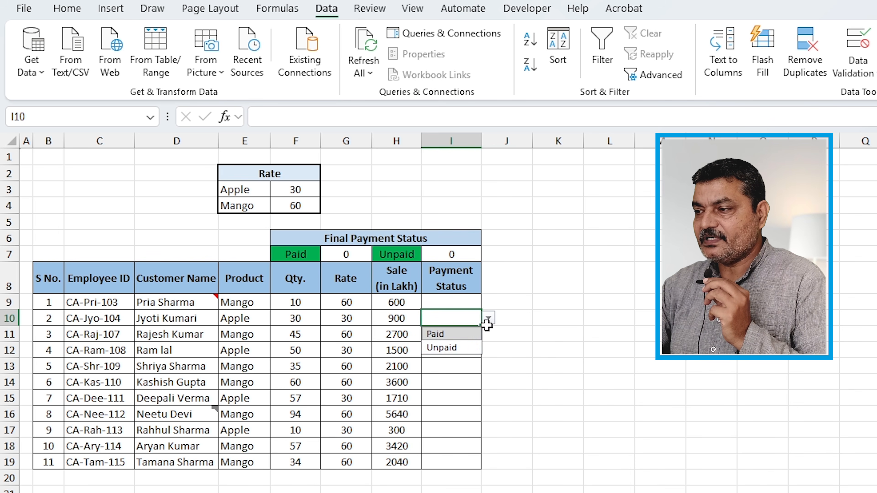
pyautogui.click(448, 349)
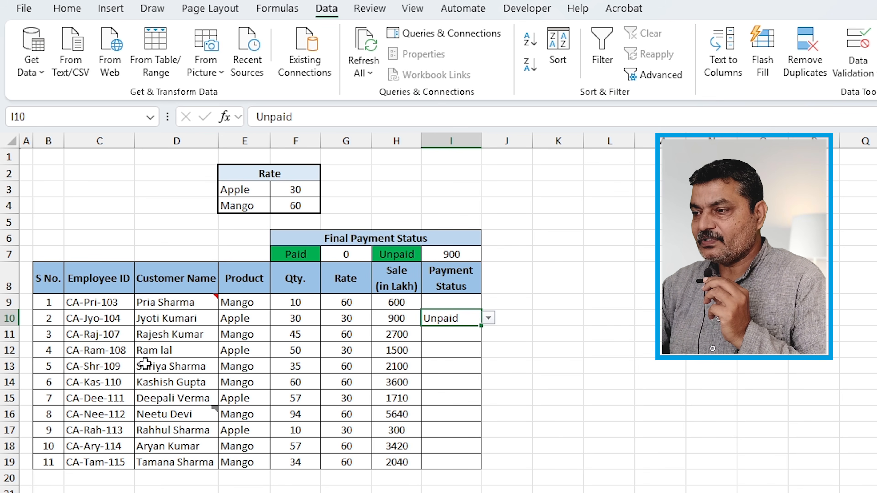
pyautogui.click(436, 350)
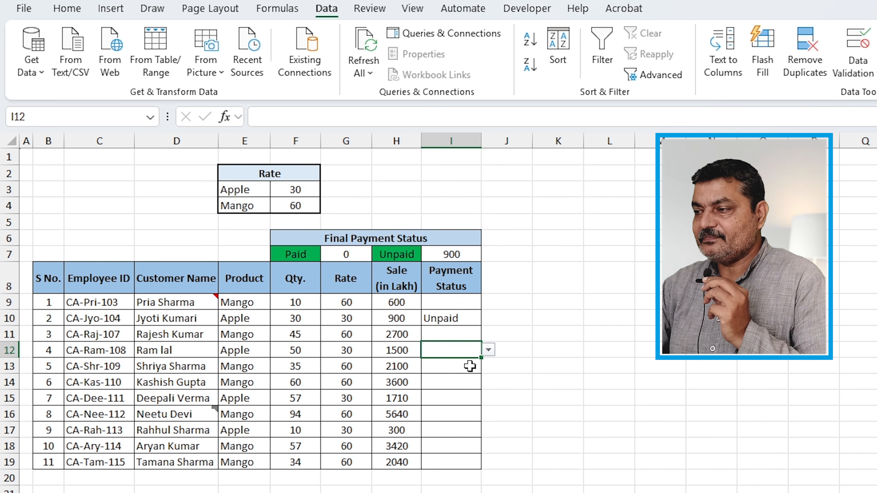
pyautogui.click(487, 350)
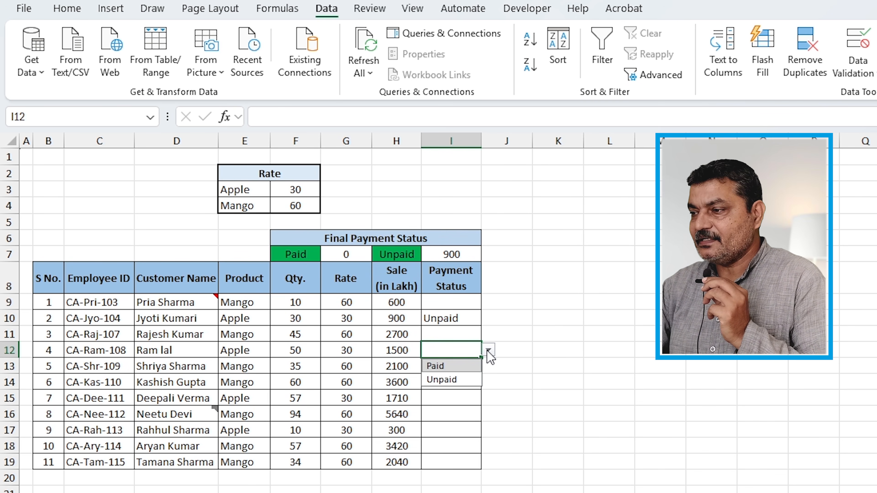
pyautogui.click(455, 367)
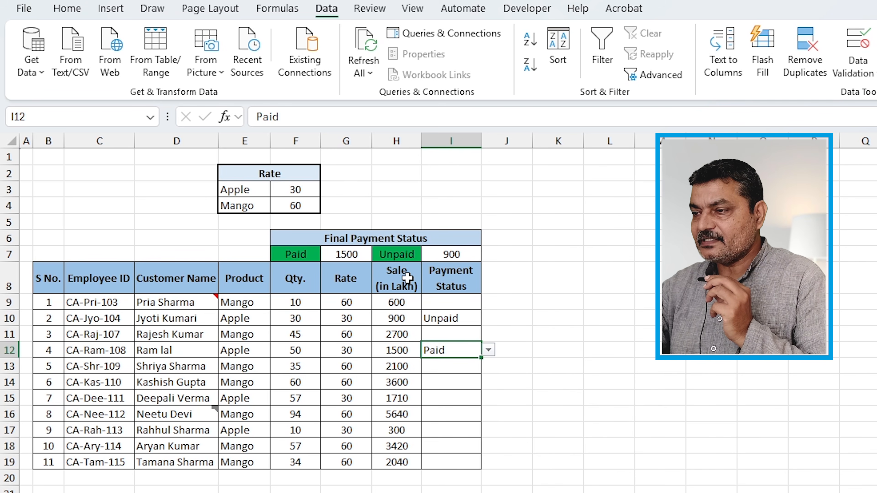
# Step: Choose Paid as the payment status in I15 and Unpaid in I19
pyautogui.click(454, 399)
pyautogui.click(488, 398)
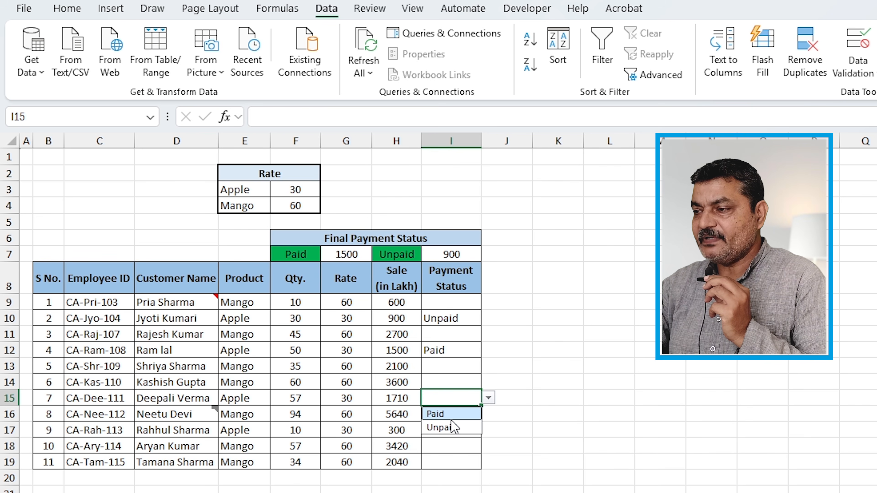
pyautogui.click(440, 415)
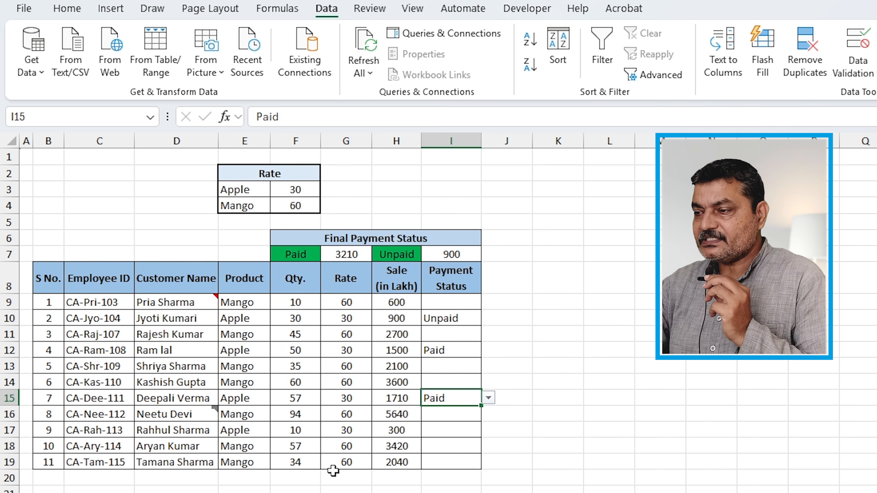
pyautogui.click(448, 462)
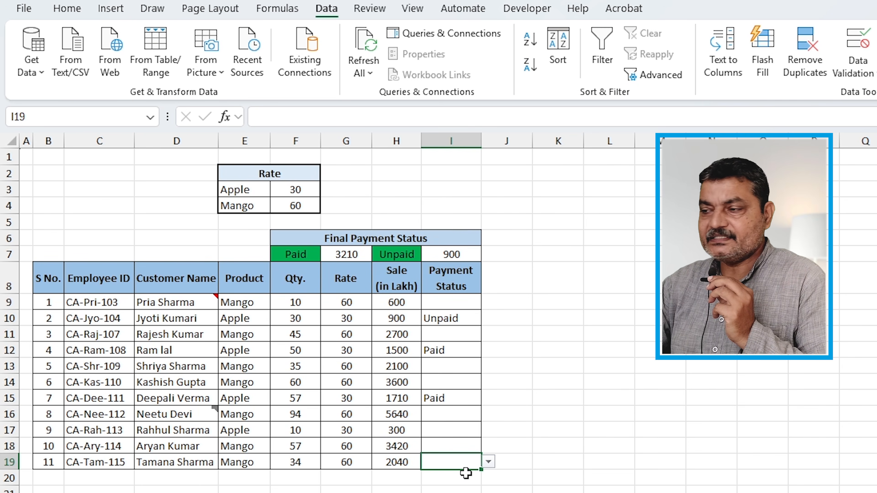
pyautogui.click(488, 462)
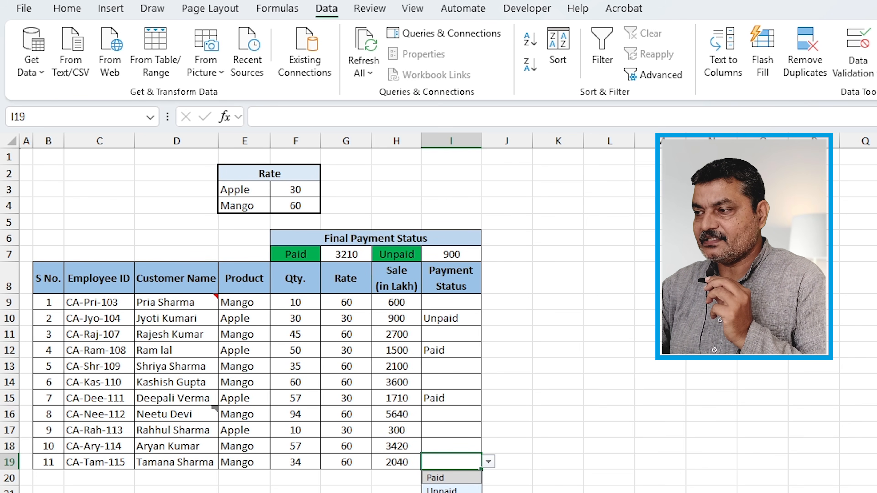
pyautogui.click(441, 490)
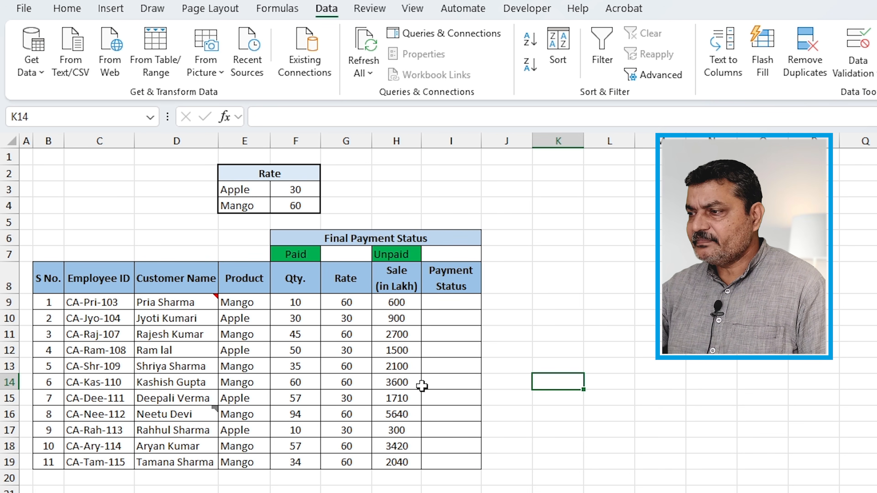
pyautogui.click(451, 321)
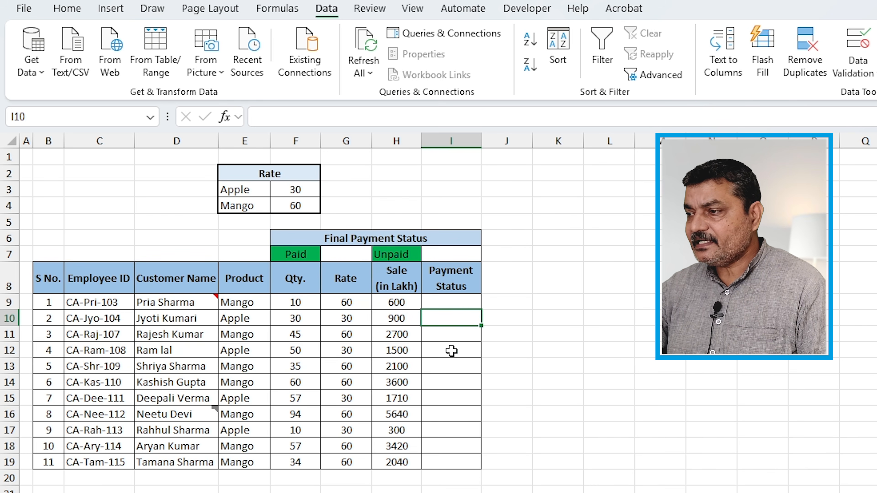
pyautogui.click(455, 372)
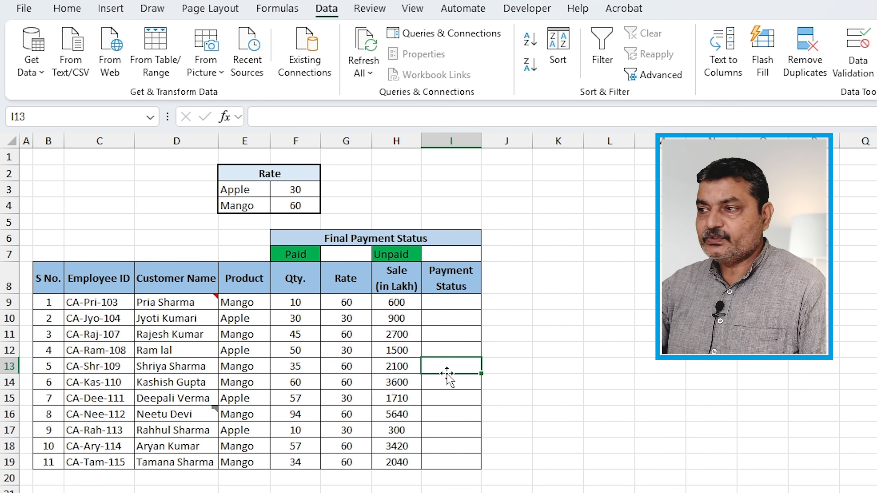
pyautogui.click(445, 254)
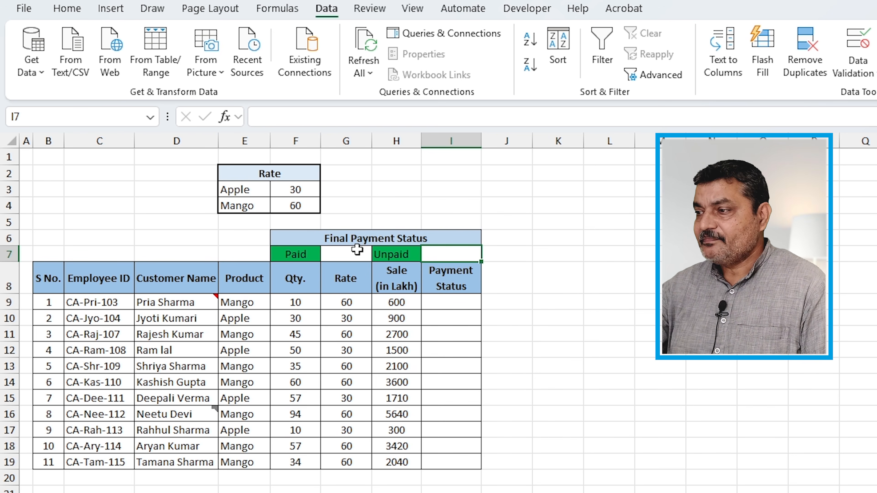
# Step: Enter the formula =SUM(H9:H19)*(I9:I19="Paid") in G7 for the Paid total
pyautogui.click(337, 255)
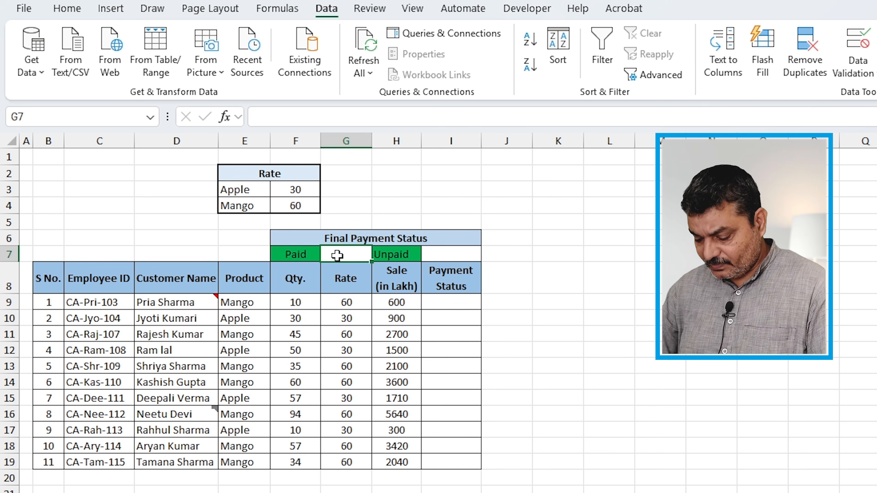
pyautogui.write('=sum')
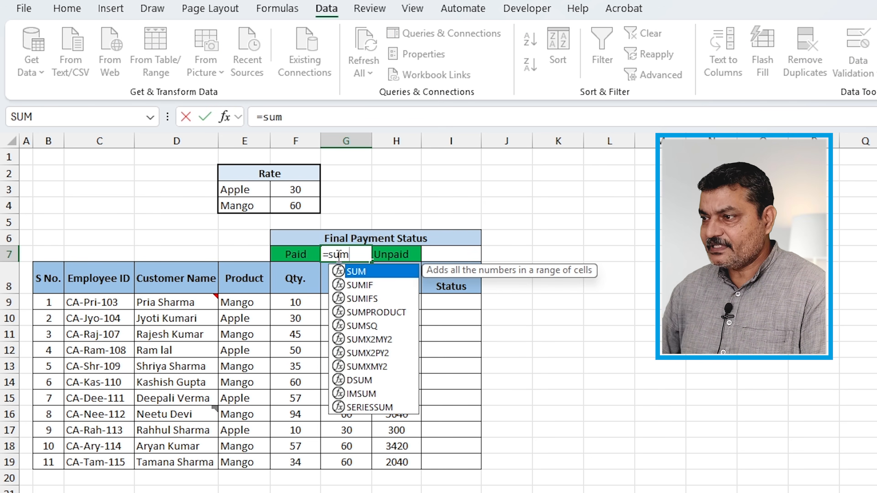
pyautogui.press('Tab')
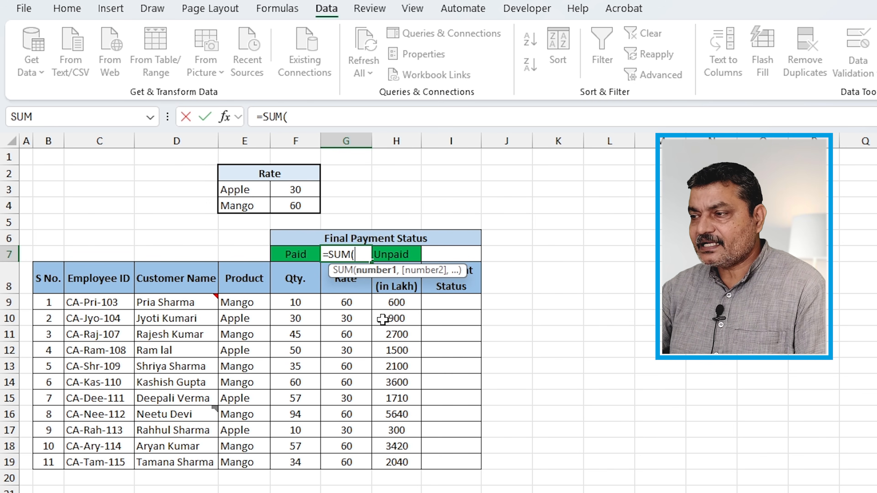
pyautogui.moveTo(396, 302); pyautogui.dragTo(399, 455)
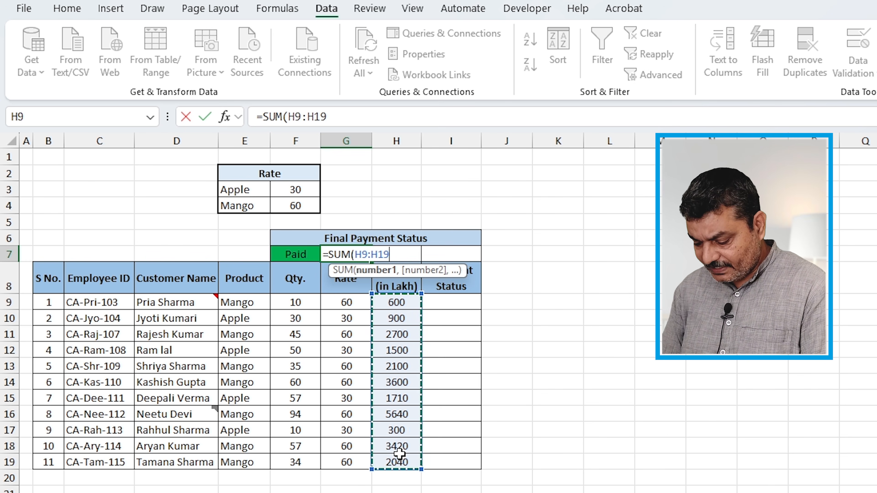
pyautogui.write(')')
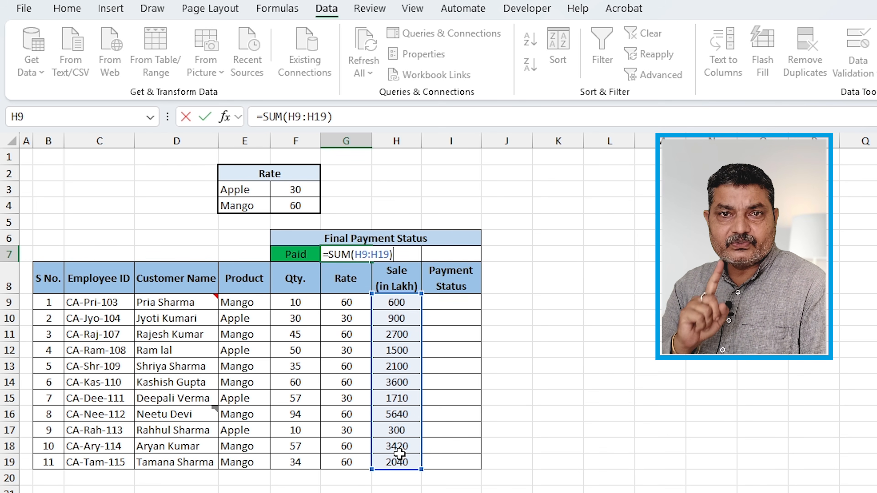
pyautogui.write('*')
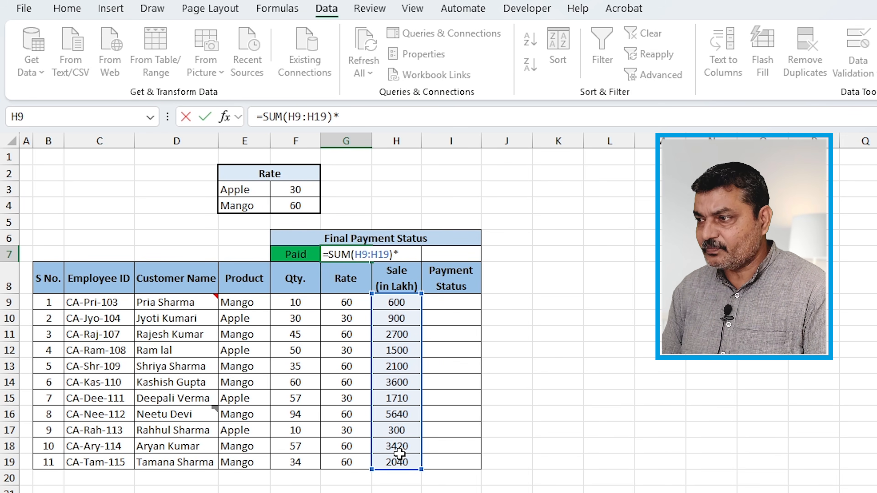
pyautogui.write('(')
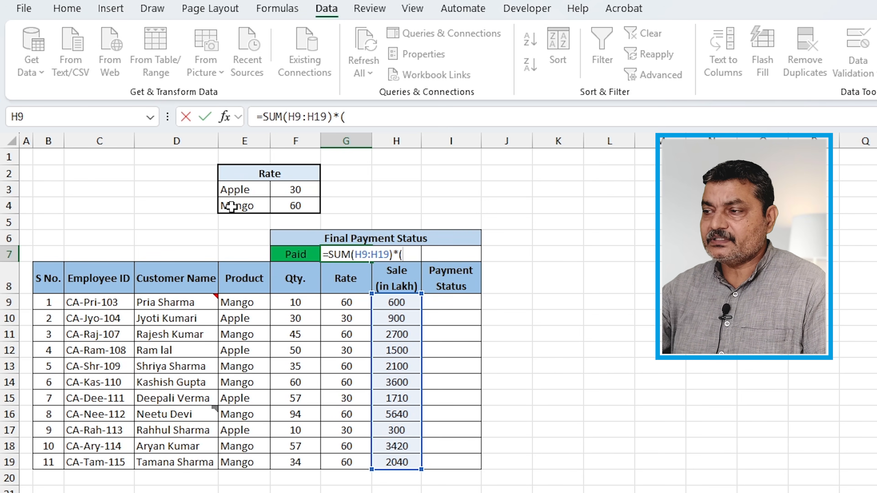
pyautogui.moveTo(448, 299); pyautogui.dragTo(450, 469)
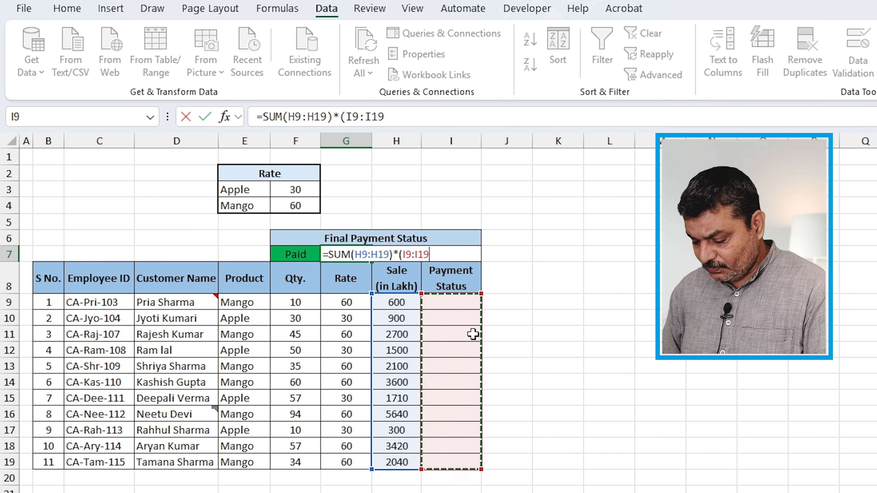
pyautogui.write('="Paid")')
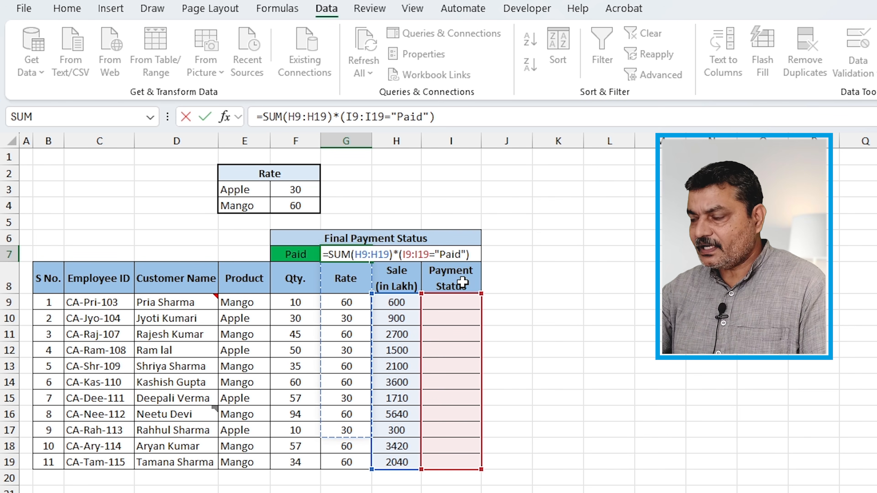
pyautogui.press('Return')
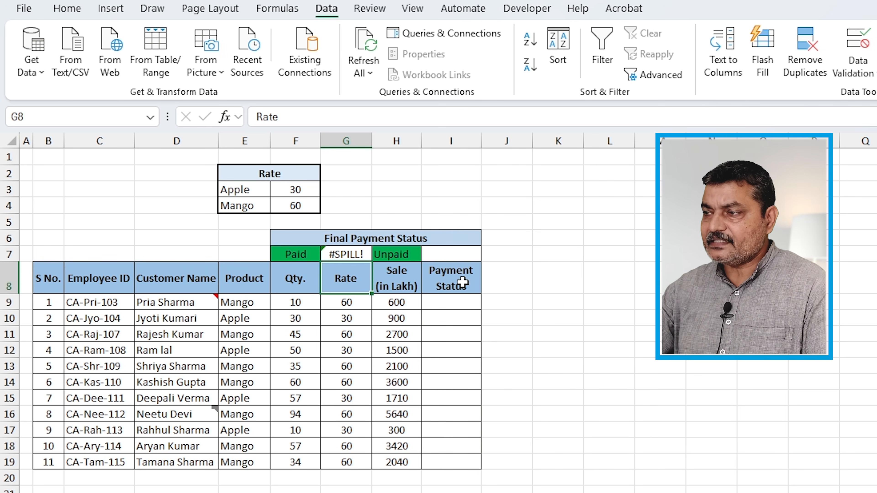
# Step: Enclose the whole multiplication within SUM in G7 so the formula reads =SUM((H9:H19)*(I9:I19="Paid"))
pyautogui.doubleClick(345, 254)
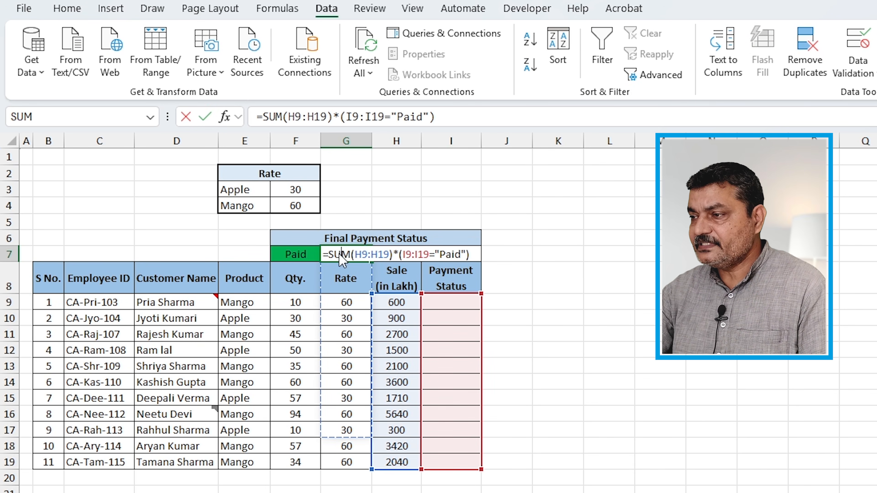
pyautogui.click(351, 256)
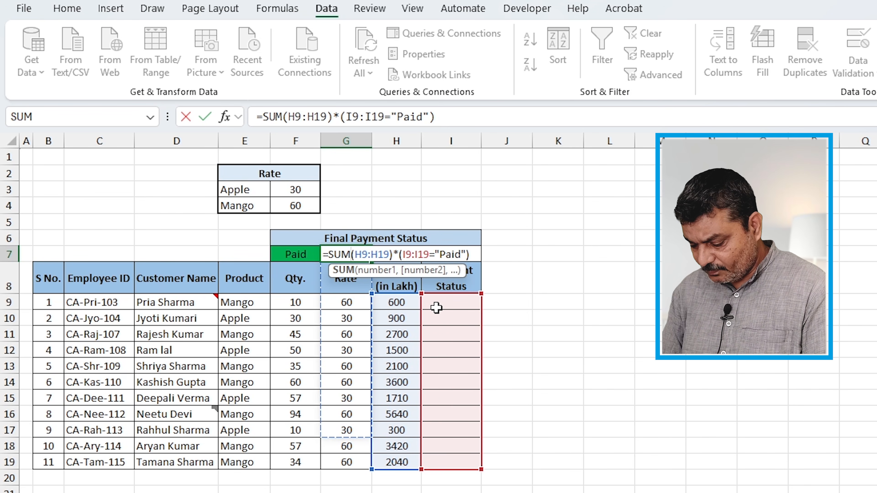
pyautogui.write('(')
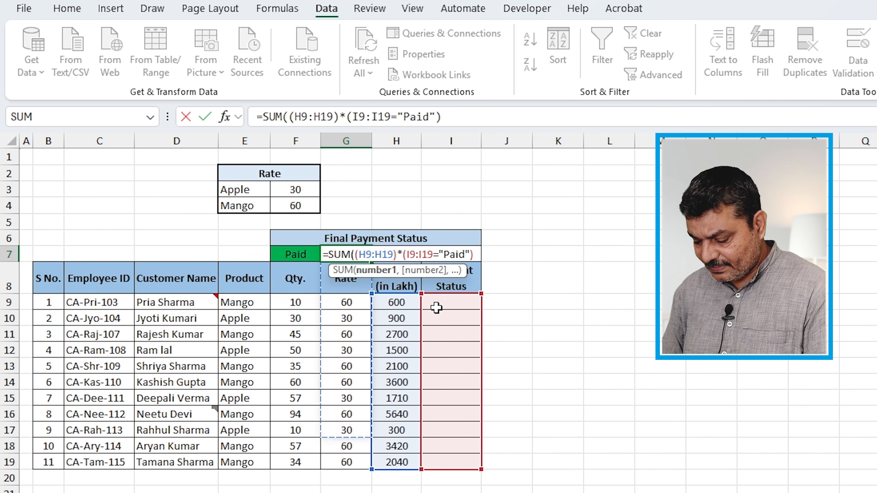
pyautogui.write(')')
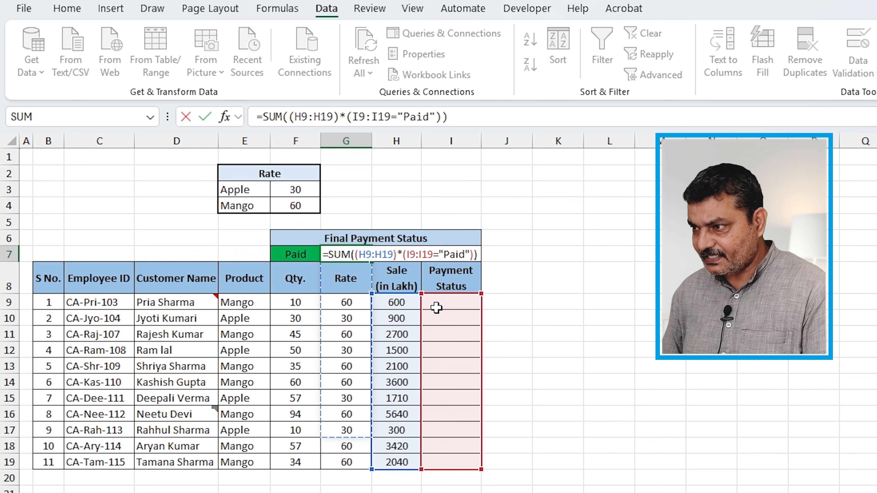
pyautogui.press('Return')
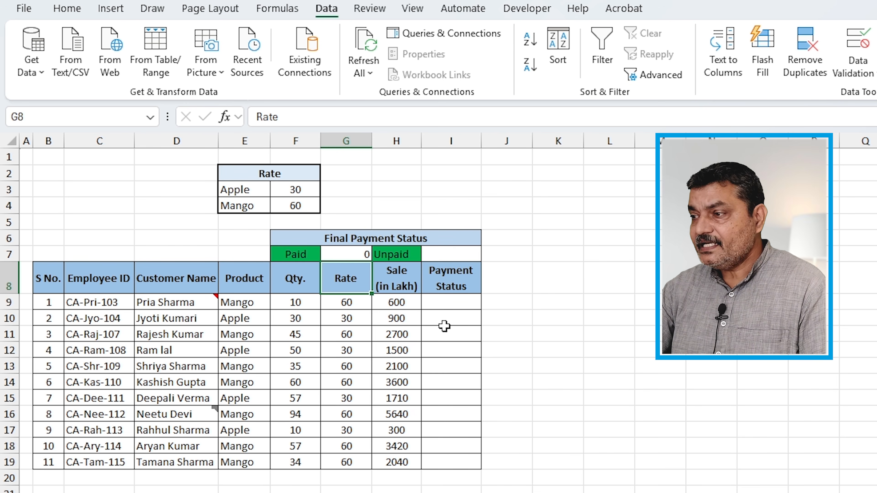
# Step: Enter Paid as the payment status in I11 and I15, and select the matching sale amounts H11 and H15 to check the total
pyautogui.moveTo(447, 303); pyautogui.dragTo(449, 460)
pyautogui.click(448, 352)
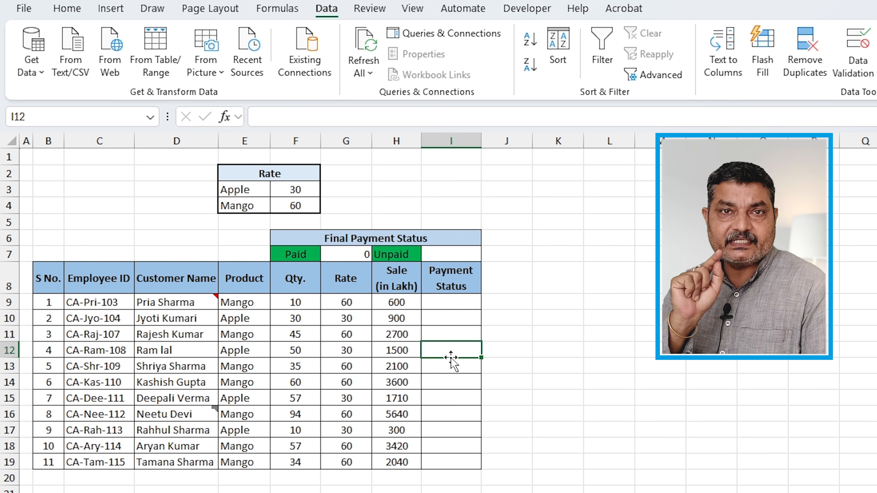
pyautogui.click(447, 333)
pyautogui.write('Paid')
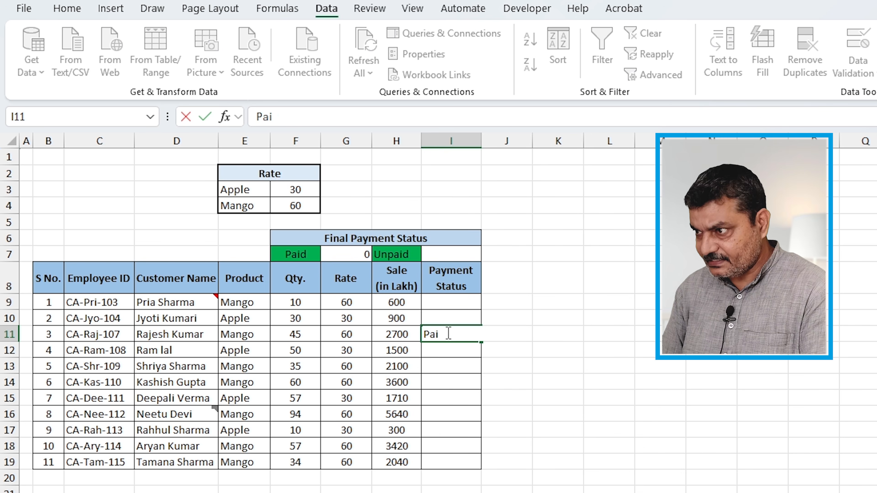
pyautogui.press('Return')
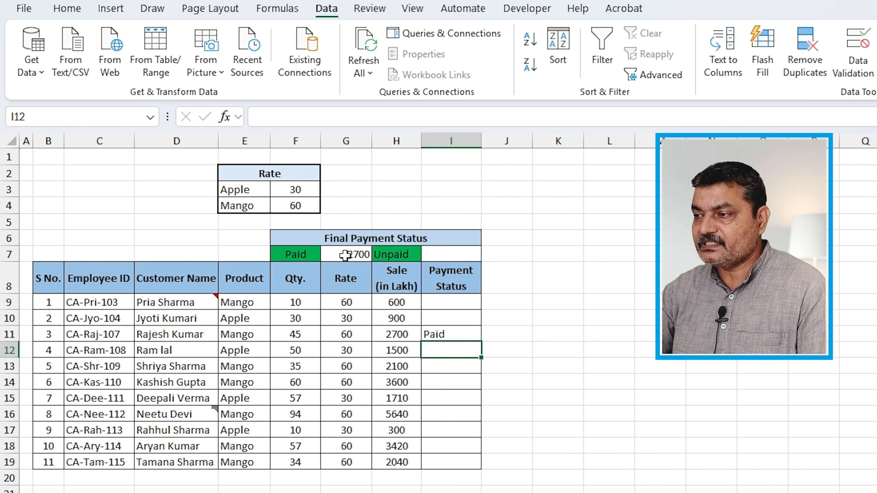
pyautogui.click(439, 398)
pyautogui.write('Paid')
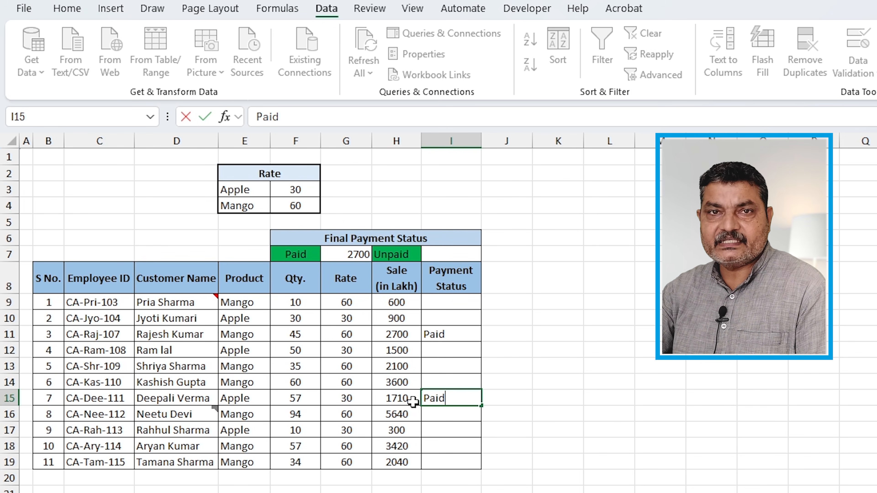
pyautogui.press('Return')
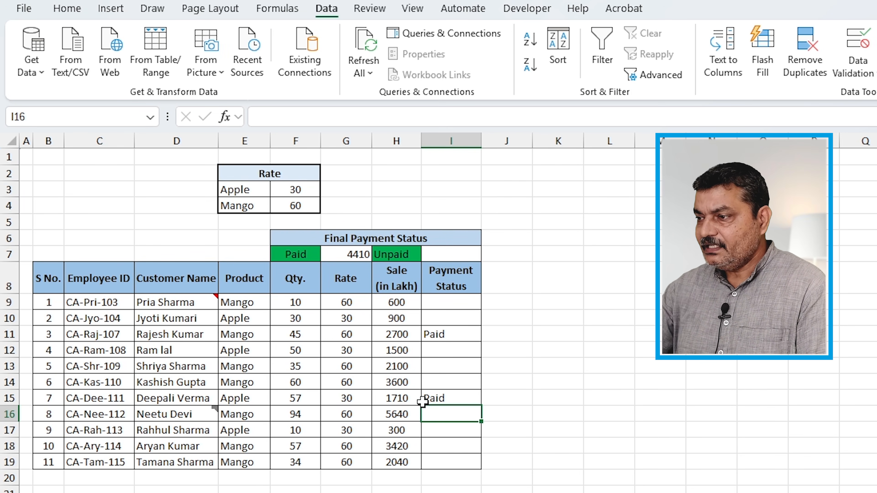
pyautogui.click(401, 337)
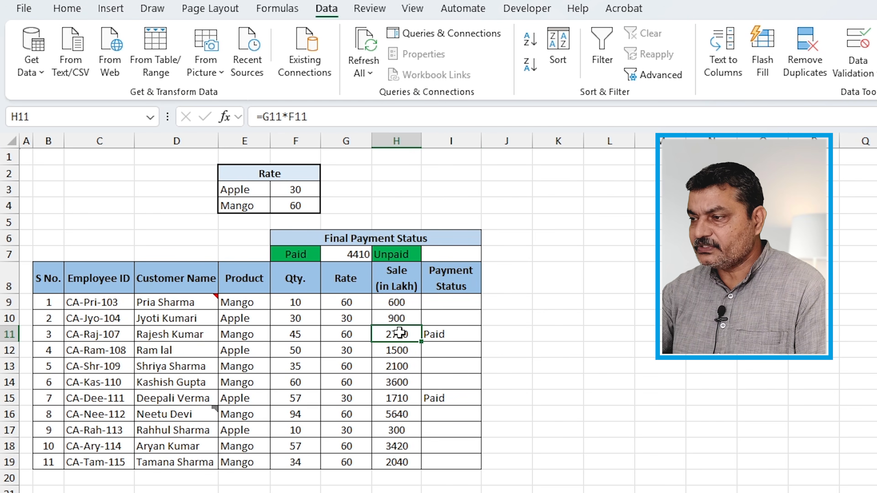
pyautogui.keyDown('ctrl'); pyautogui.click(402, 399); pyautogui.keyUp('ctrl')
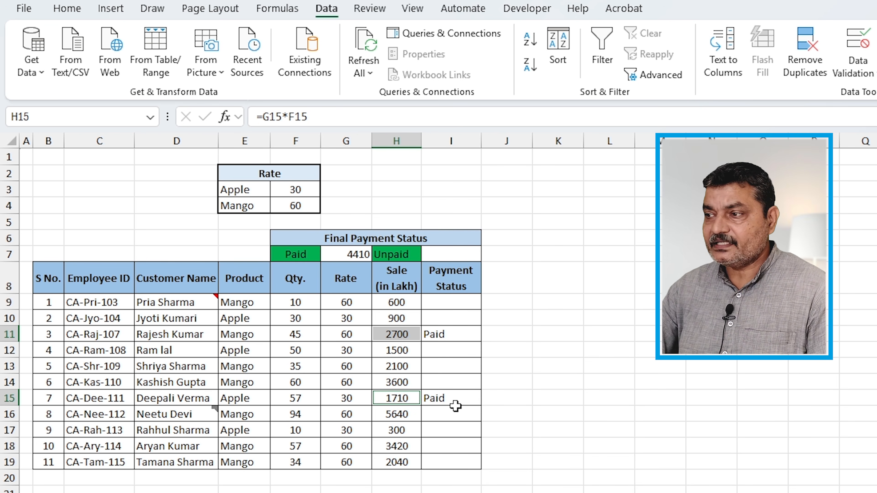
# Step: Enter the formula =SUM(H9:H19)*(I9:I19="Unpaid") in I7 for the Unpaid total
pyautogui.click(442, 366)
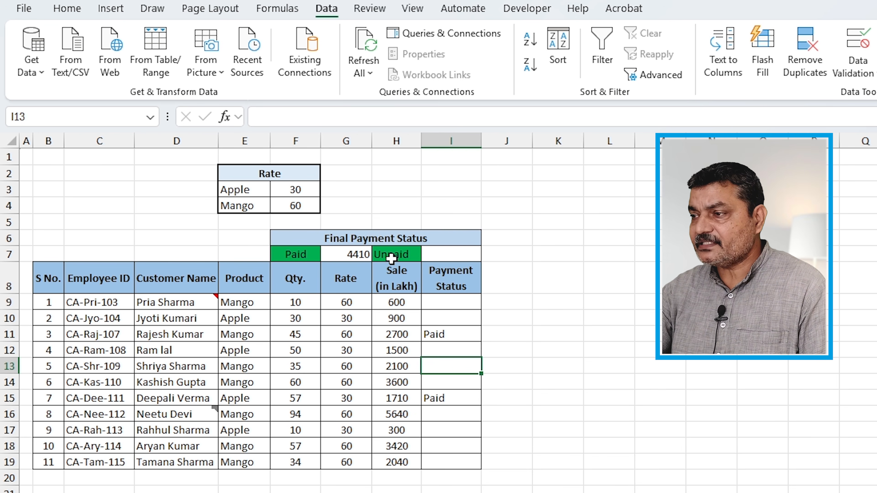
pyautogui.click(441, 254)
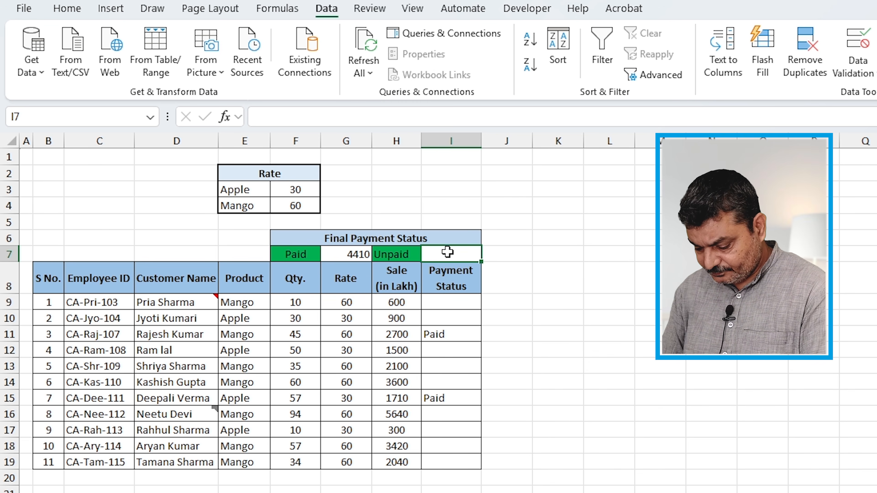
pyautogui.write('=su')
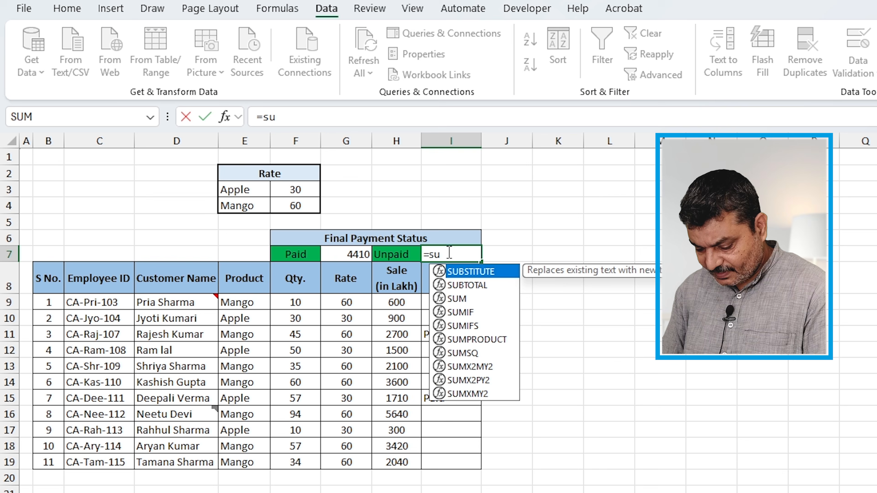
pyautogui.write('m')
pyautogui.press('Tab')
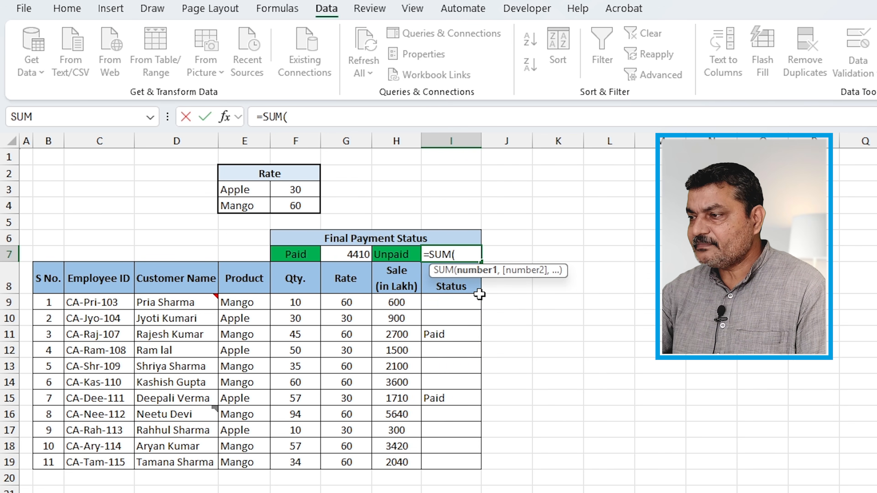
pyautogui.moveTo(399, 300); pyautogui.dragTo(393, 460)
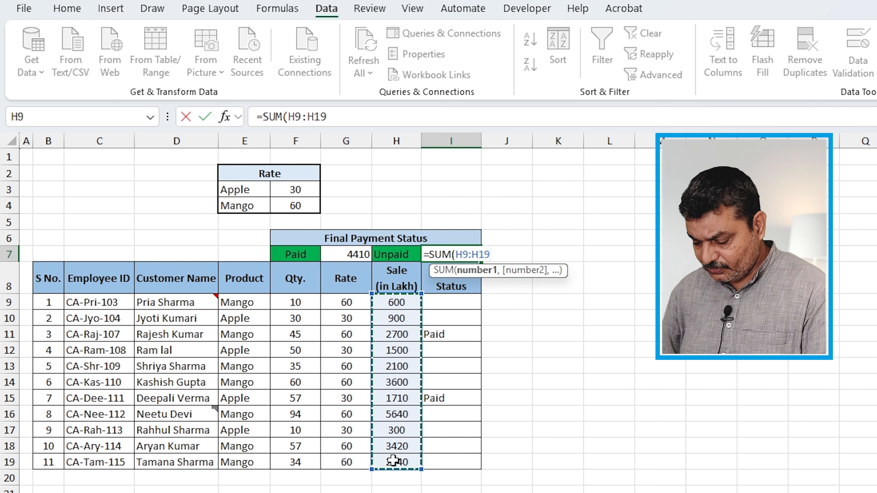
pyautogui.write(')*')
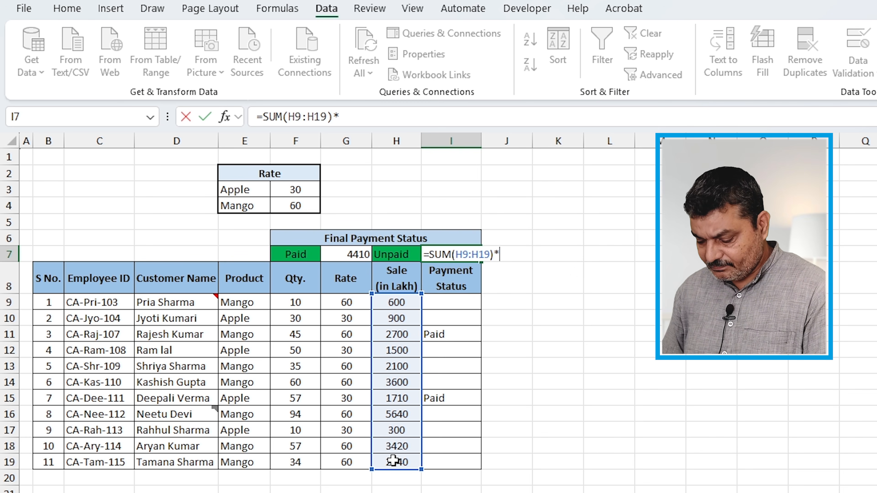
pyautogui.write('(')
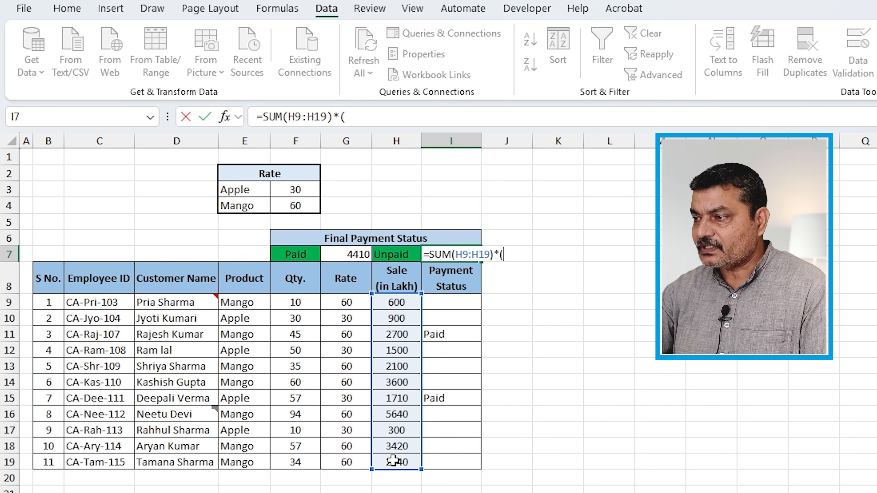
pyautogui.moveTo(450, 297); pyautogui.dragTo(453, 460)
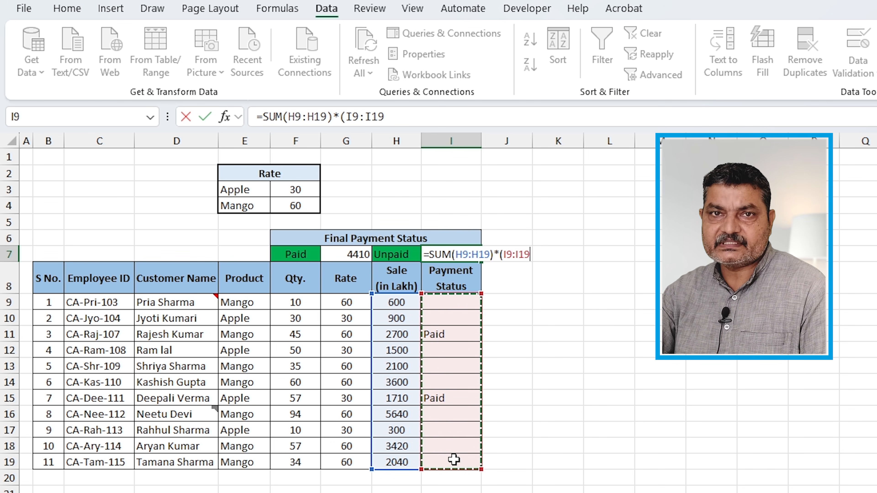
pyautogui.write('=')
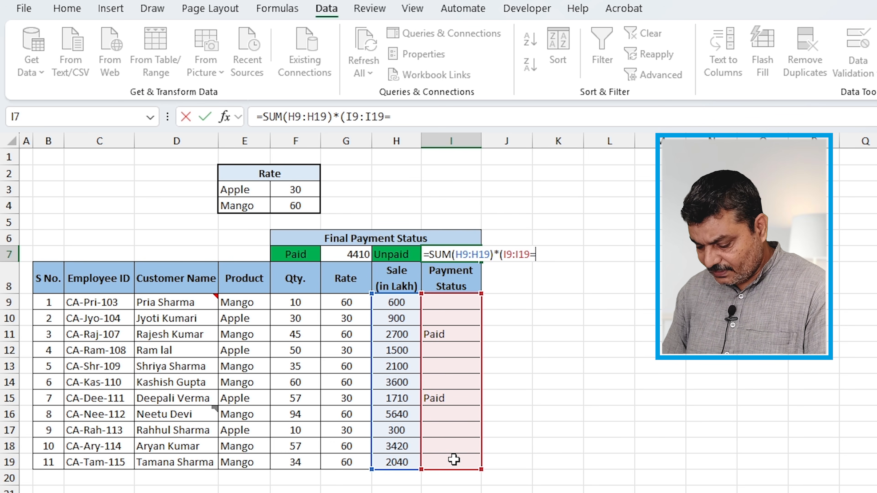
pyautogui.write('"Unpaid')
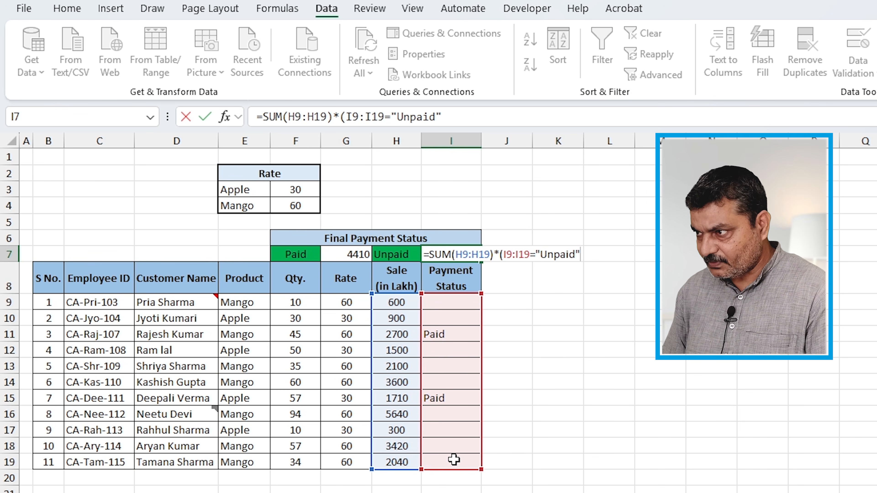
pyautogui.write('"')
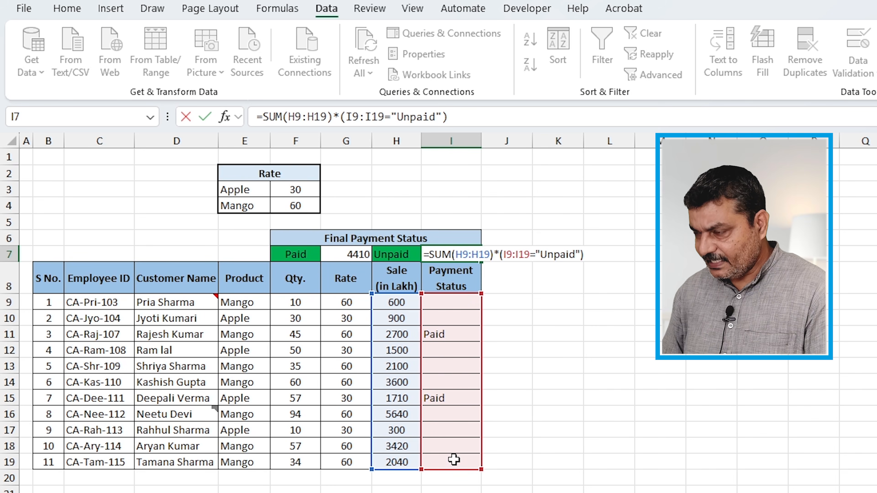
pyautogui.press('Return')
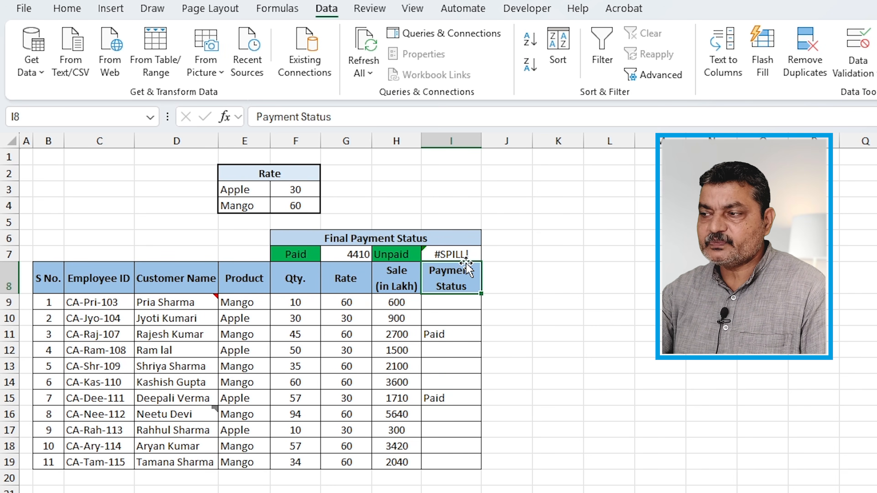
# Step: Enclose the whole multiplication within SUM in I7 so the formula reads =SUM((H9:H19)*(I9:I19="Unpaid"))
pyautogui.doubleClick(445, 254)
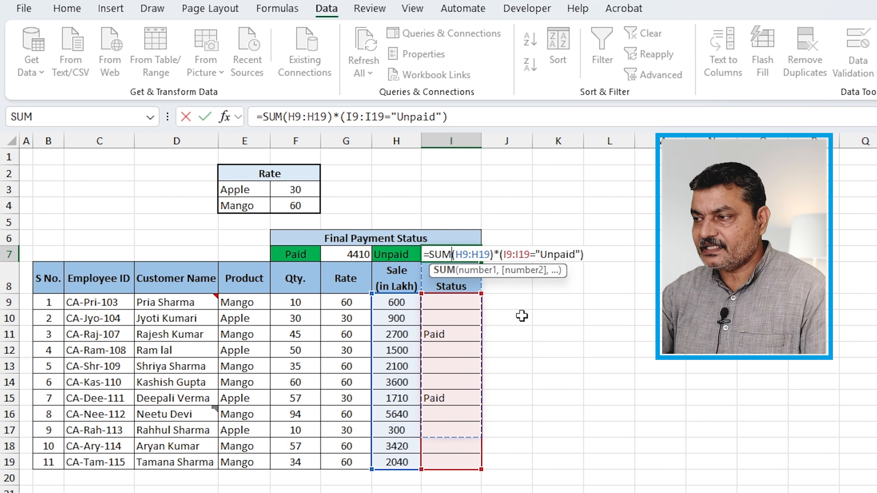
pyautogui.write('(')
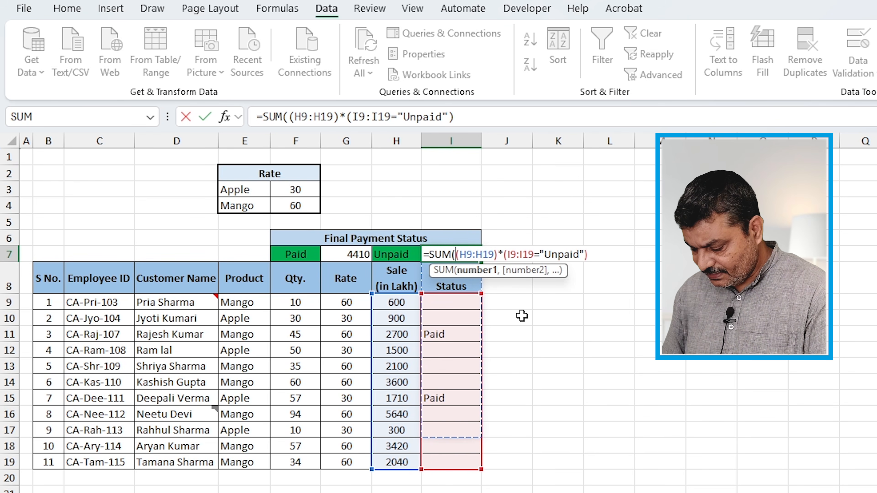
pyautogui.write(')')
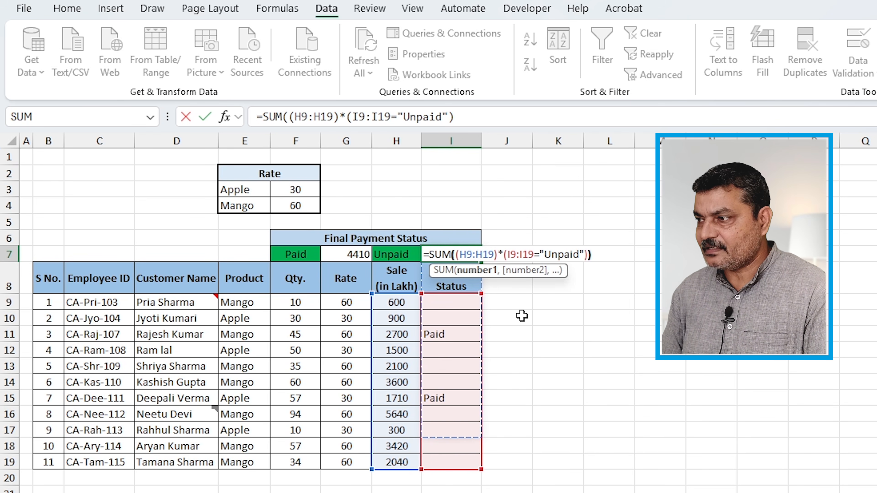
pyautogui.press('Return')
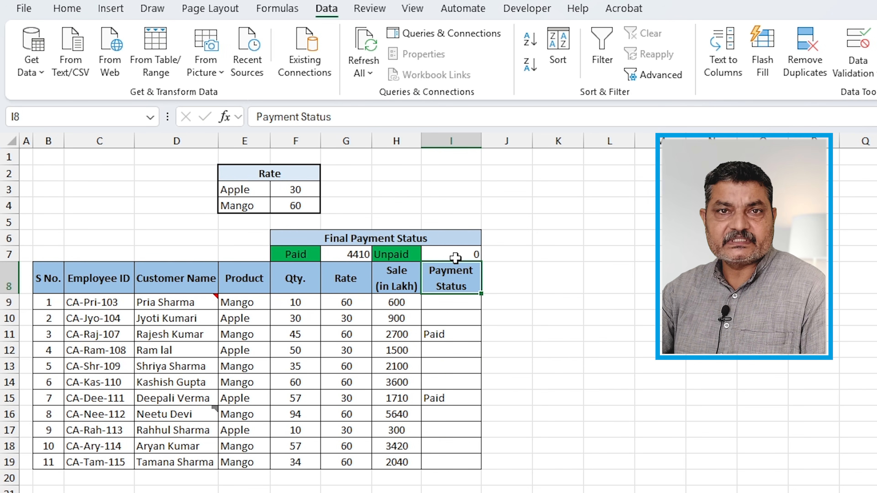
# Step: Enter Unpaid as the payment status in I9 and I17, and select both cells to check the Unpaid total
pyautogui.click(447, 301)
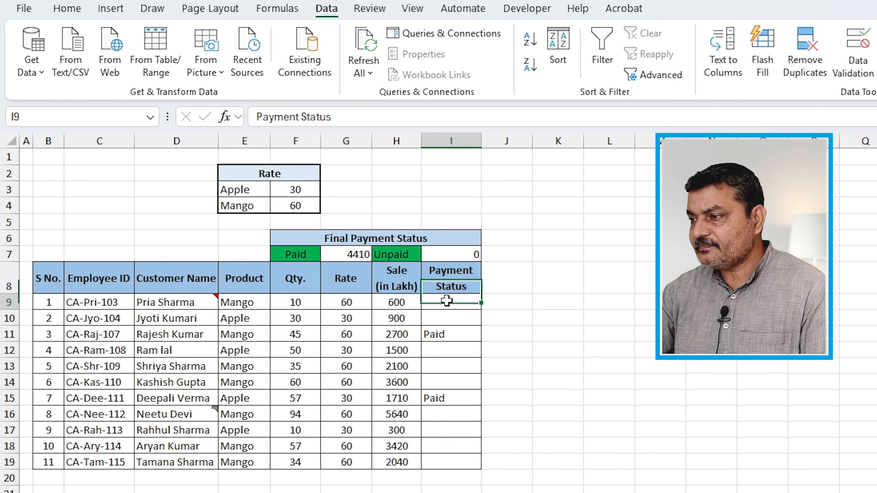
pyautogui.write('Unpaid')
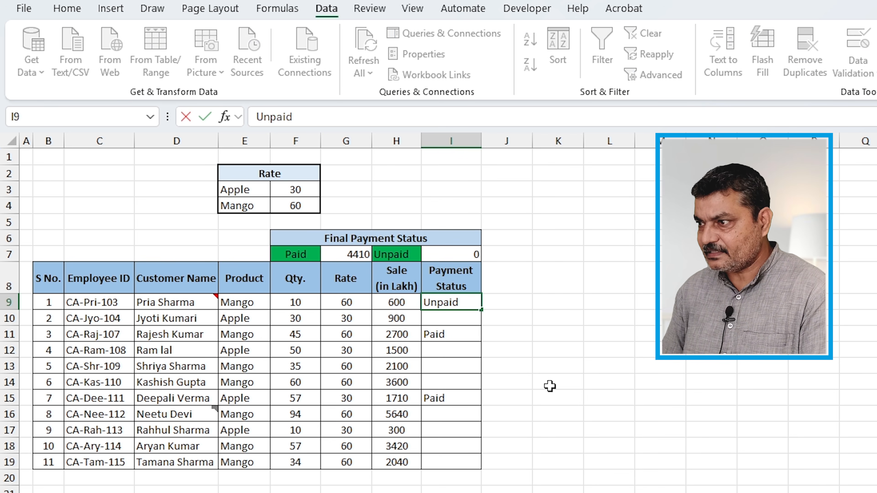
pyautogui.press('Return')
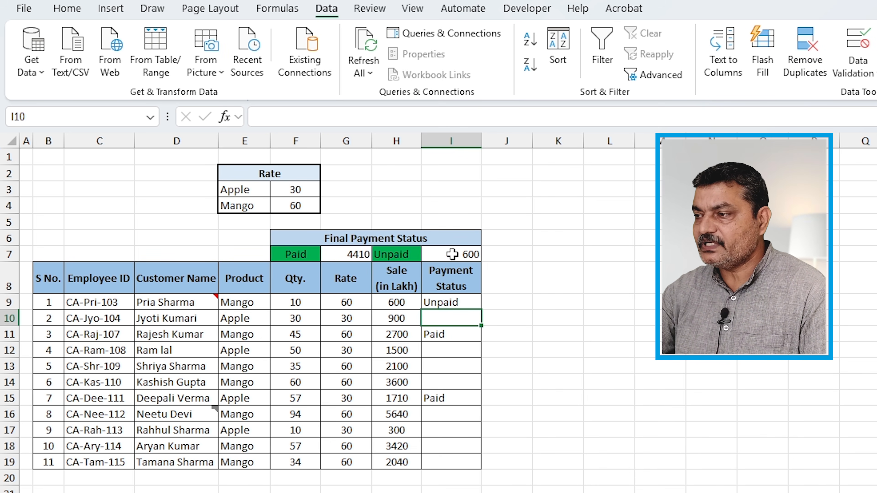
pyautogui.click(443, 434)
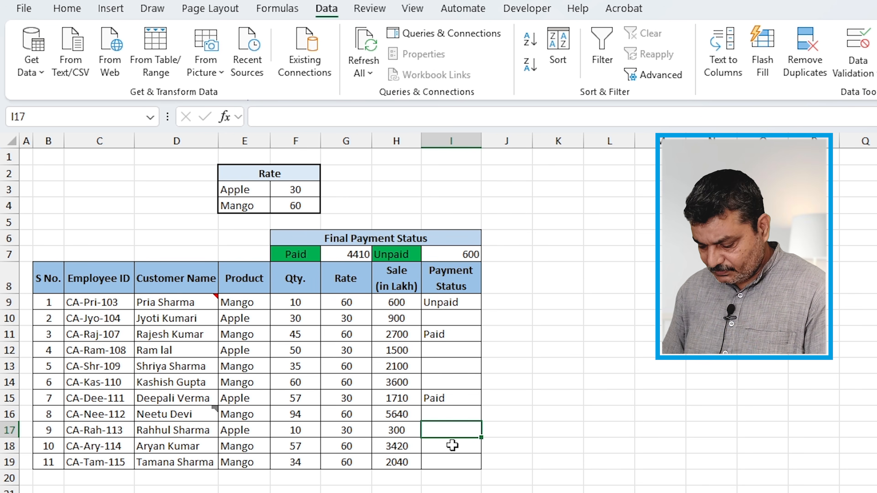
pyautogui.write('Unpaid')
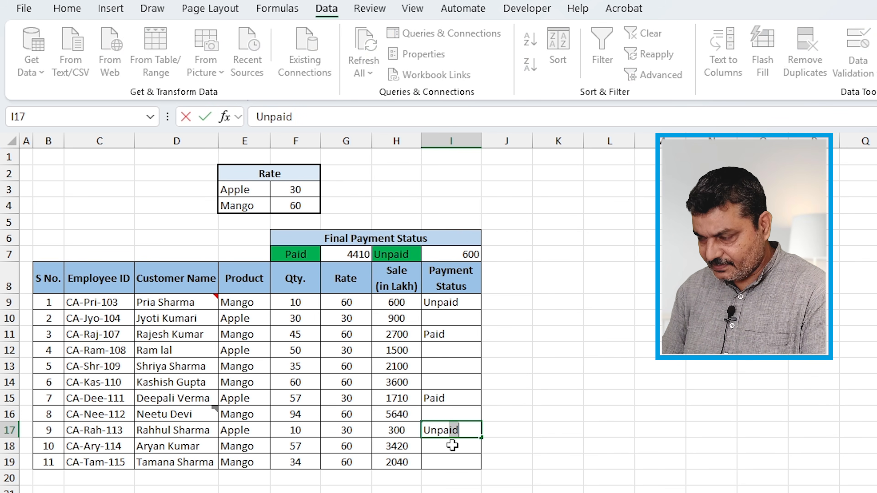
pyautogui.press('Return')
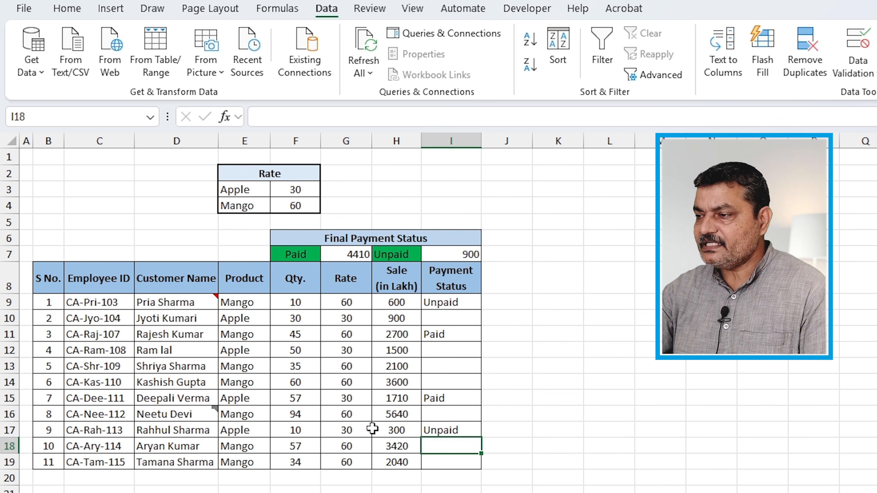
pyautogui.click(446, 430)
pyautogui.keyDown('ctrl'); pyautogui.click(455, 302); pyautogui.keyUp('ctrl')
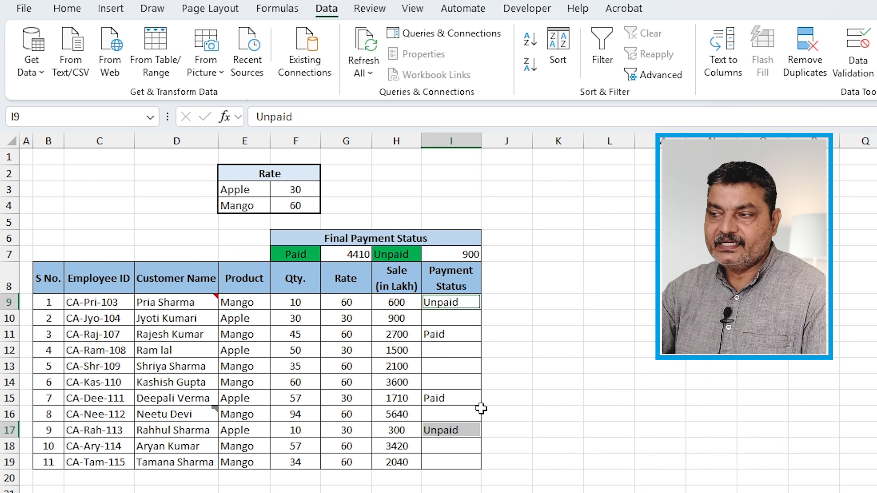
# Step: Clear the payment statuses in I9:I19 and apply list data validation to the range with the source Paid, Unpaid
pyautogui.click(448, 380)
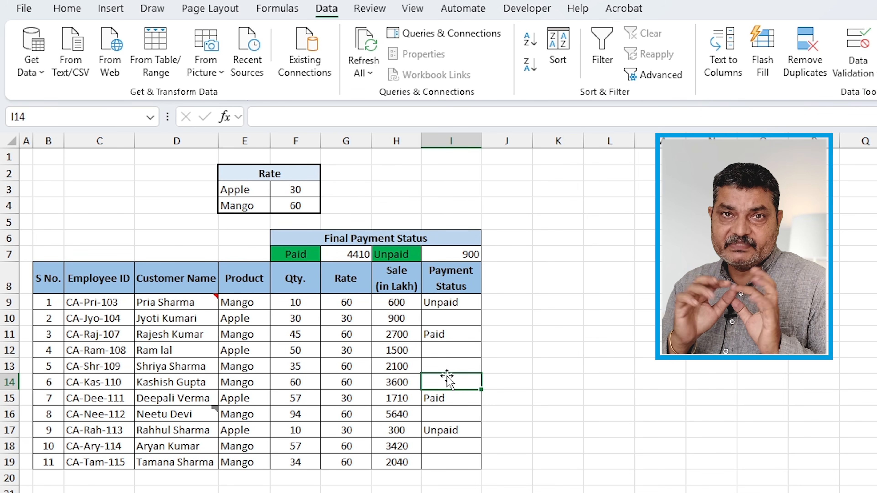
pyautogui.moveTo(440, 303); pyautogui.dragTo(439, 455)
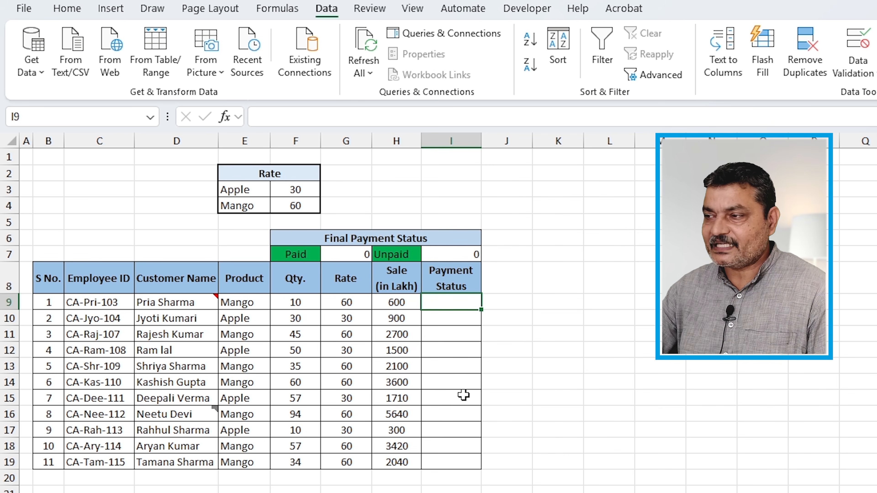
pyautogui.moveTo(445, 303); pyautogui.dragTo(440, 461)
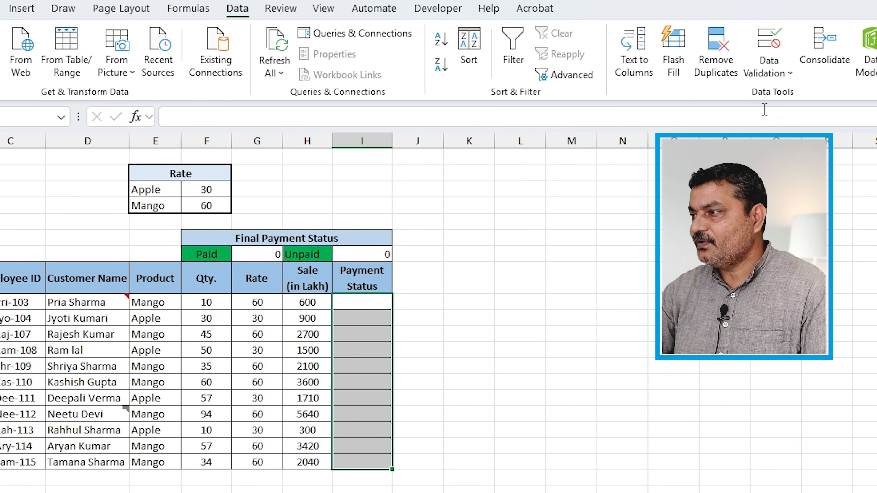
pyautogui.click(789, 78)
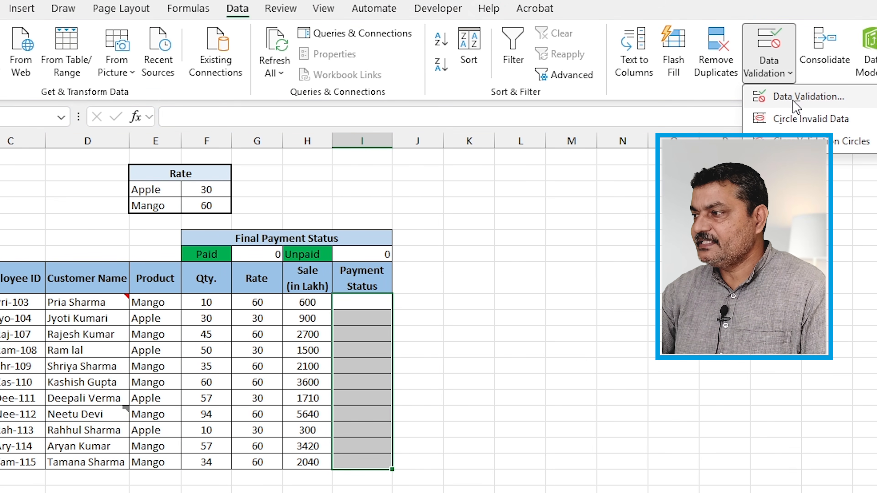
pyautogui.click(794, 98)
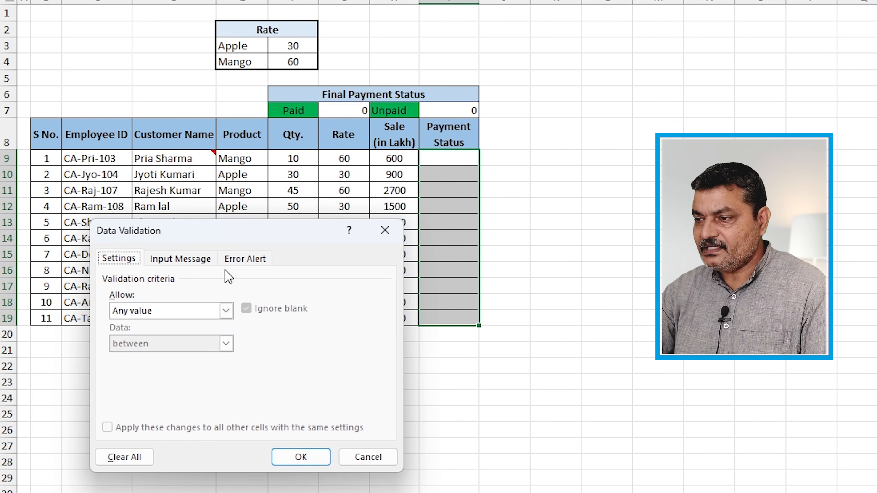
pyautogui.click(226, 310)
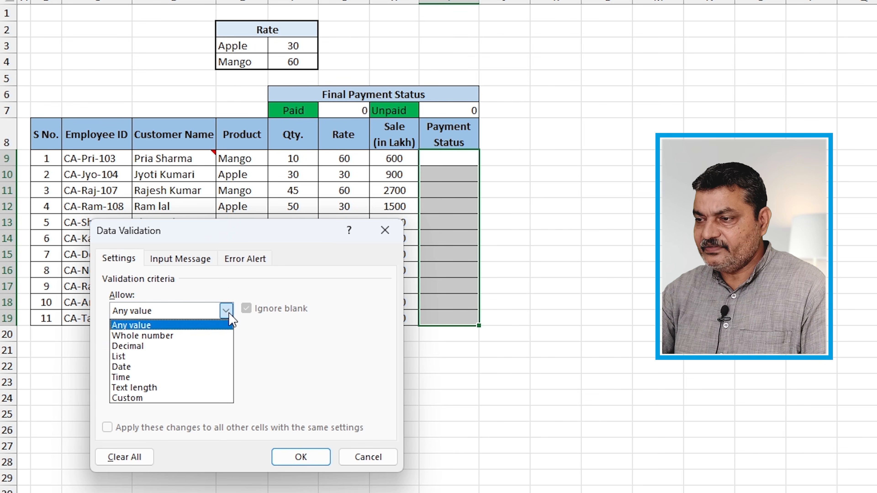
pyautogui.click(142, 357)
pyautogui.click(145, 376)
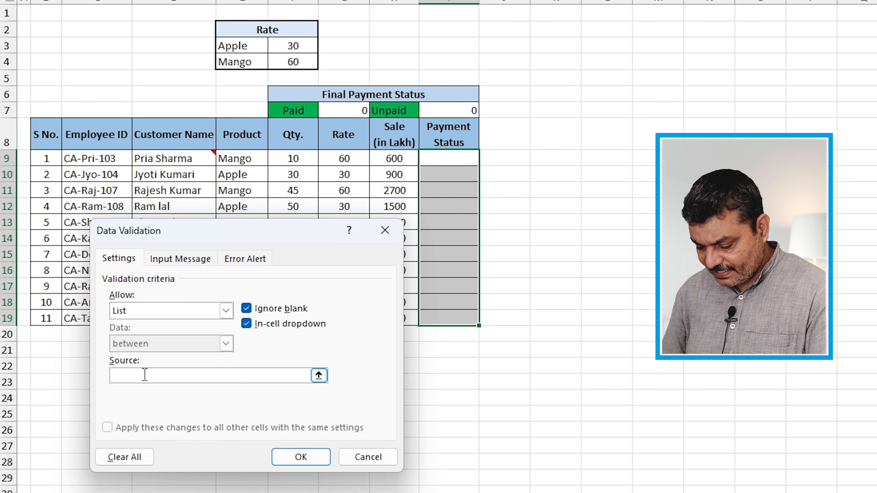
pyautogui.write('Paid, ')
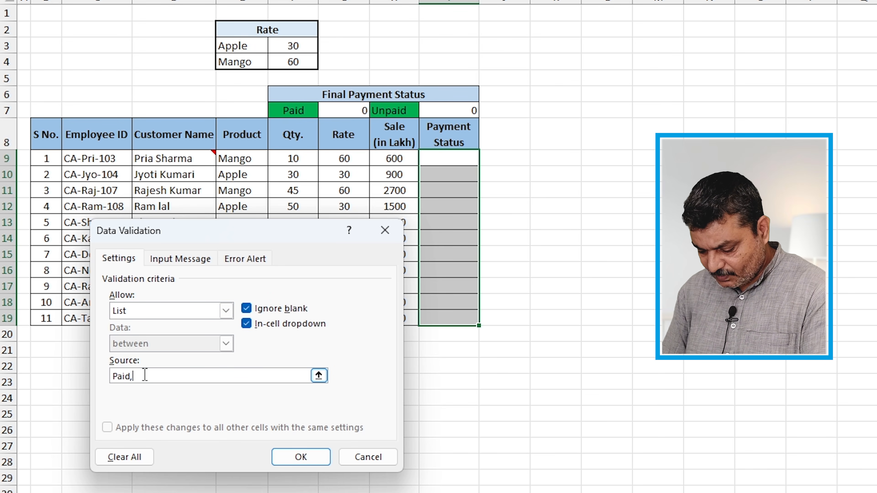
pyautogui.write('Un')
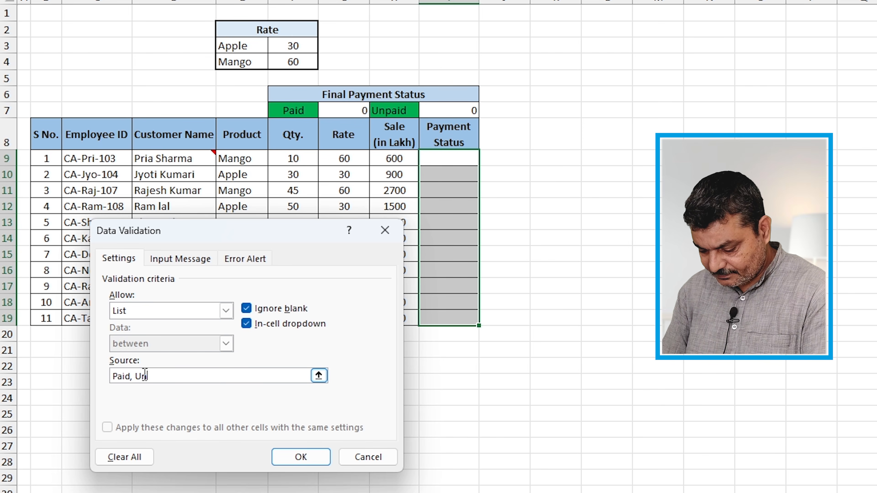
pyautogui.write('paid')
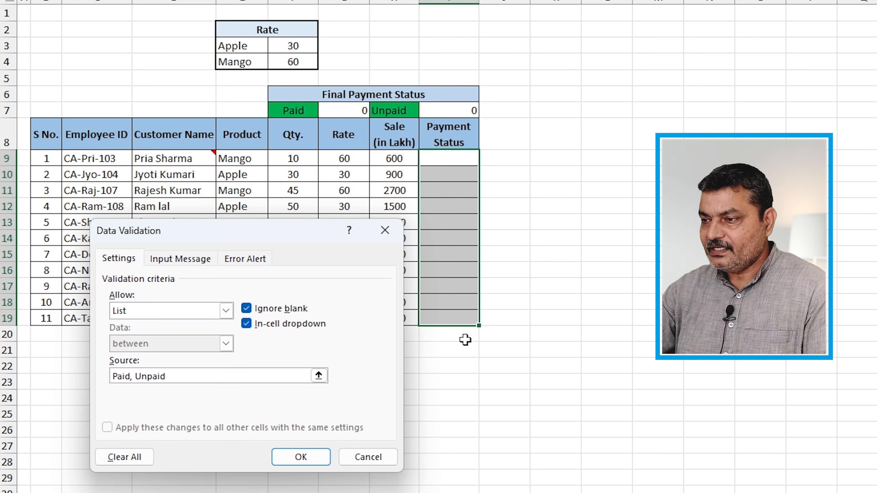
pyautogui.click(300, 457)
# Step: Select several cells in the Payment Status column to check that each offers a dropdown
pyautogui.click(449, 225)
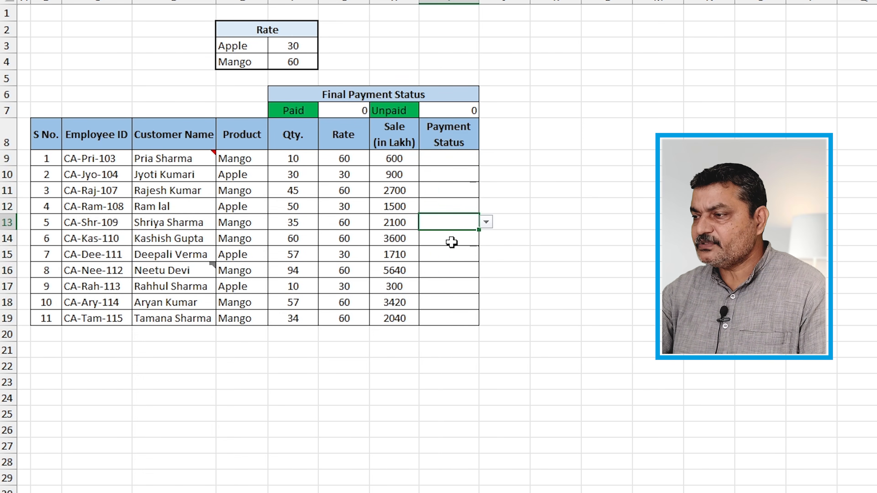
pyautogui.click(454, 265)
pyautogui.click(450, 291)
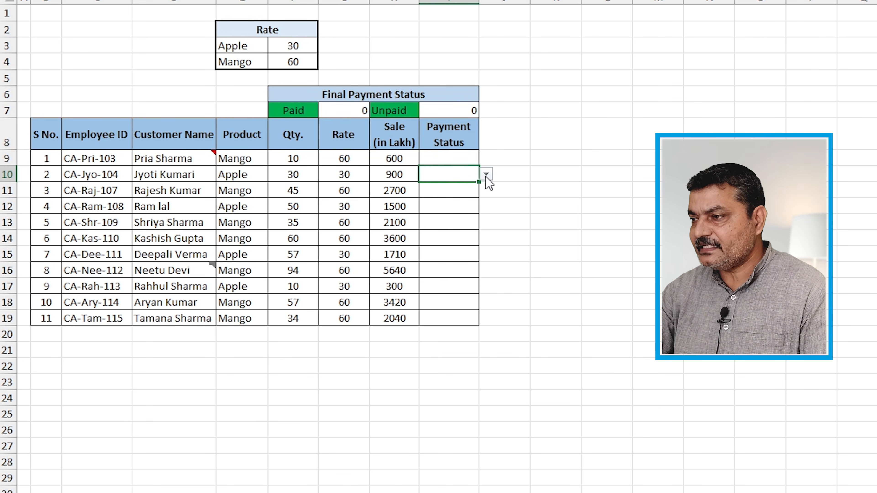
# Step: Choose Paid from the payment status dropdown lists in I10 and I14
pyautogui.click(486, 174)
pyautogui.click(452, 190)
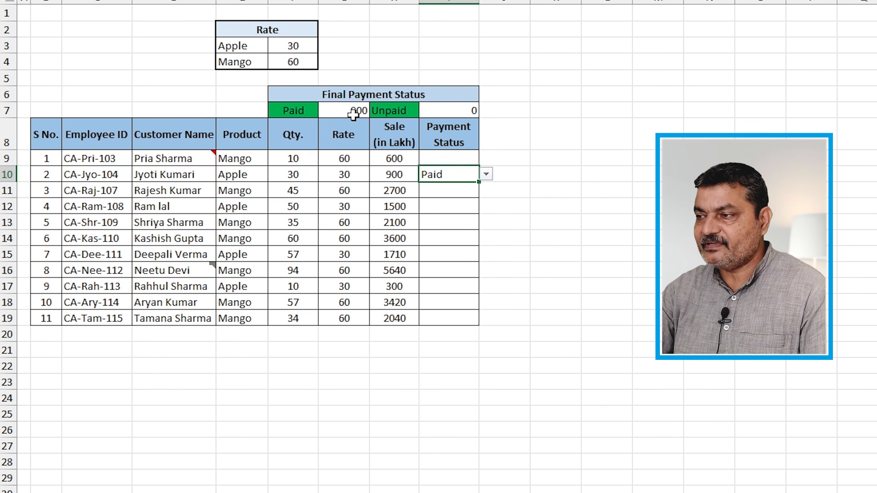
pyautogui.click(457, 239)
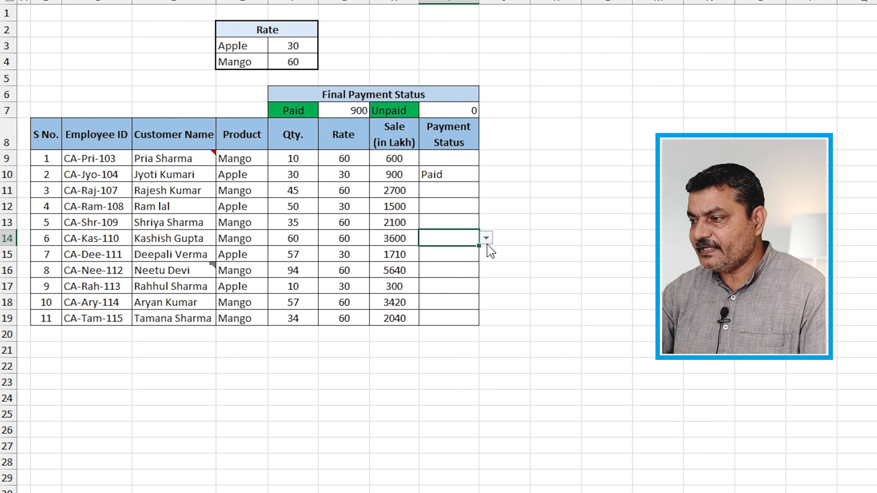
pyautogui.click(485, 239)
pyautogui.click(435, 255)
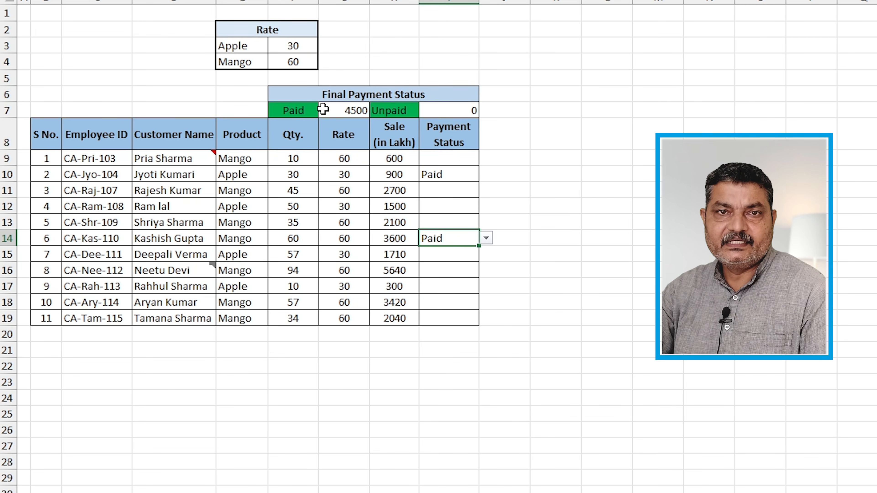
# Step: Choose Unpaid from the dropdown lists in I17 and I9, and select both cells to check the Unpaid total
pyautogui.click(448, 285)
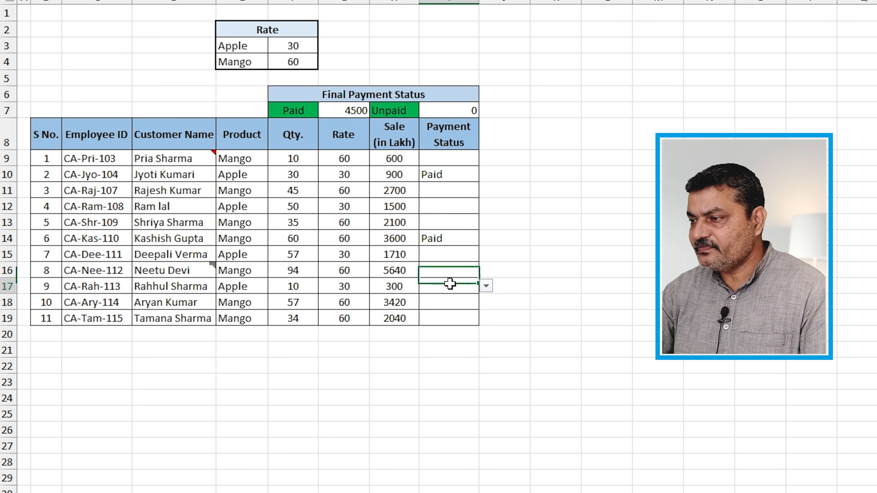
pyautogui.click(486, 286)
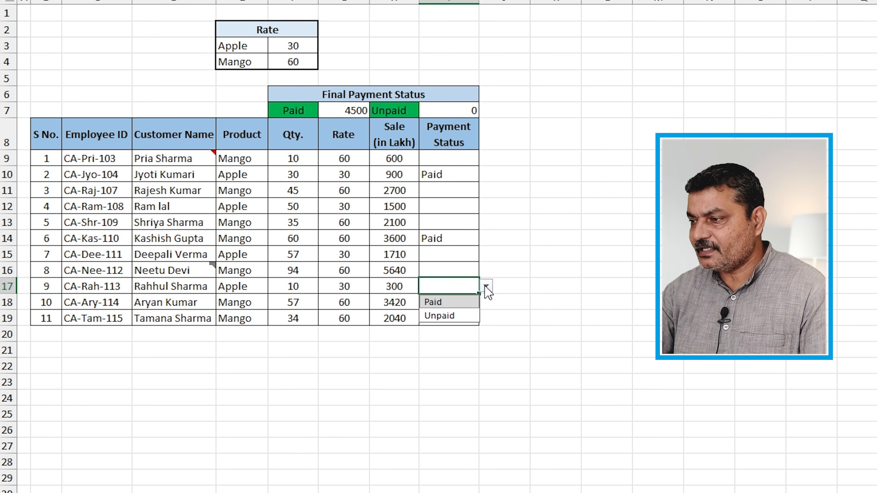
pyautogui.click(459, 316)
pyautogui.click(464, 159)
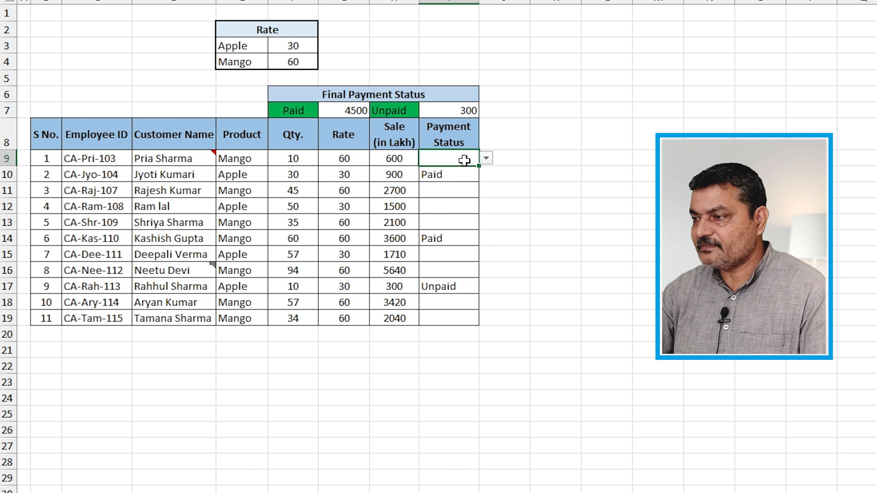
pyautogui.click(486, 158)
pyautogui.click(459, 188)
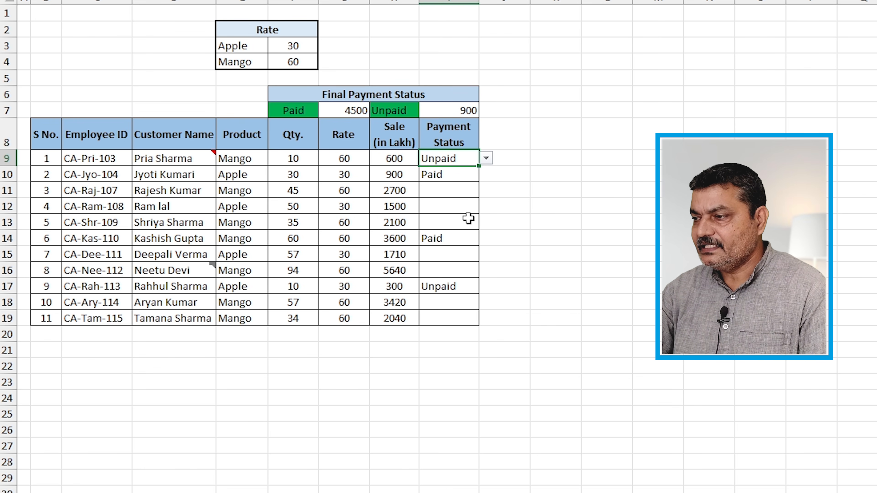
pyautogui.click(452, 287)
pyautogui.click(455, 161)
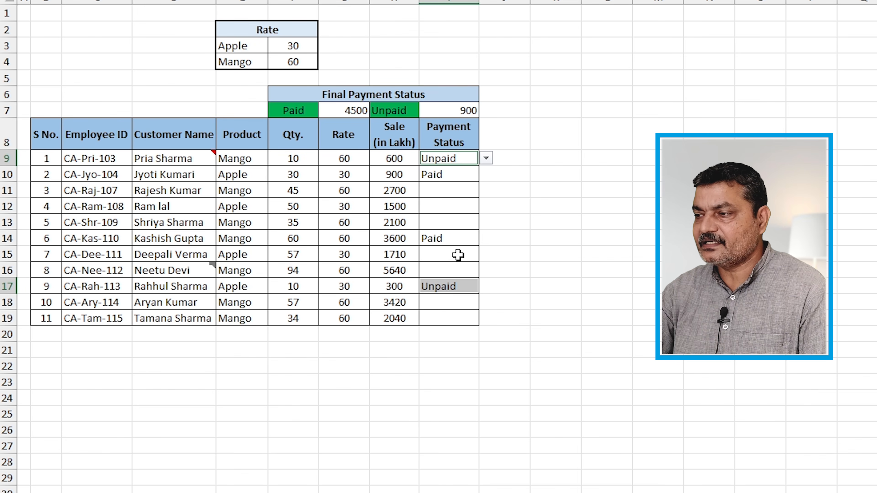
pyautogui.click(454, 238)
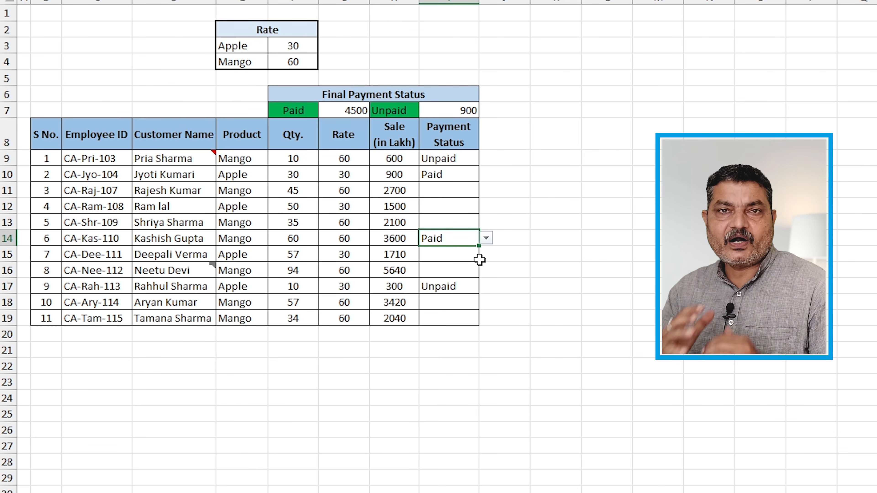